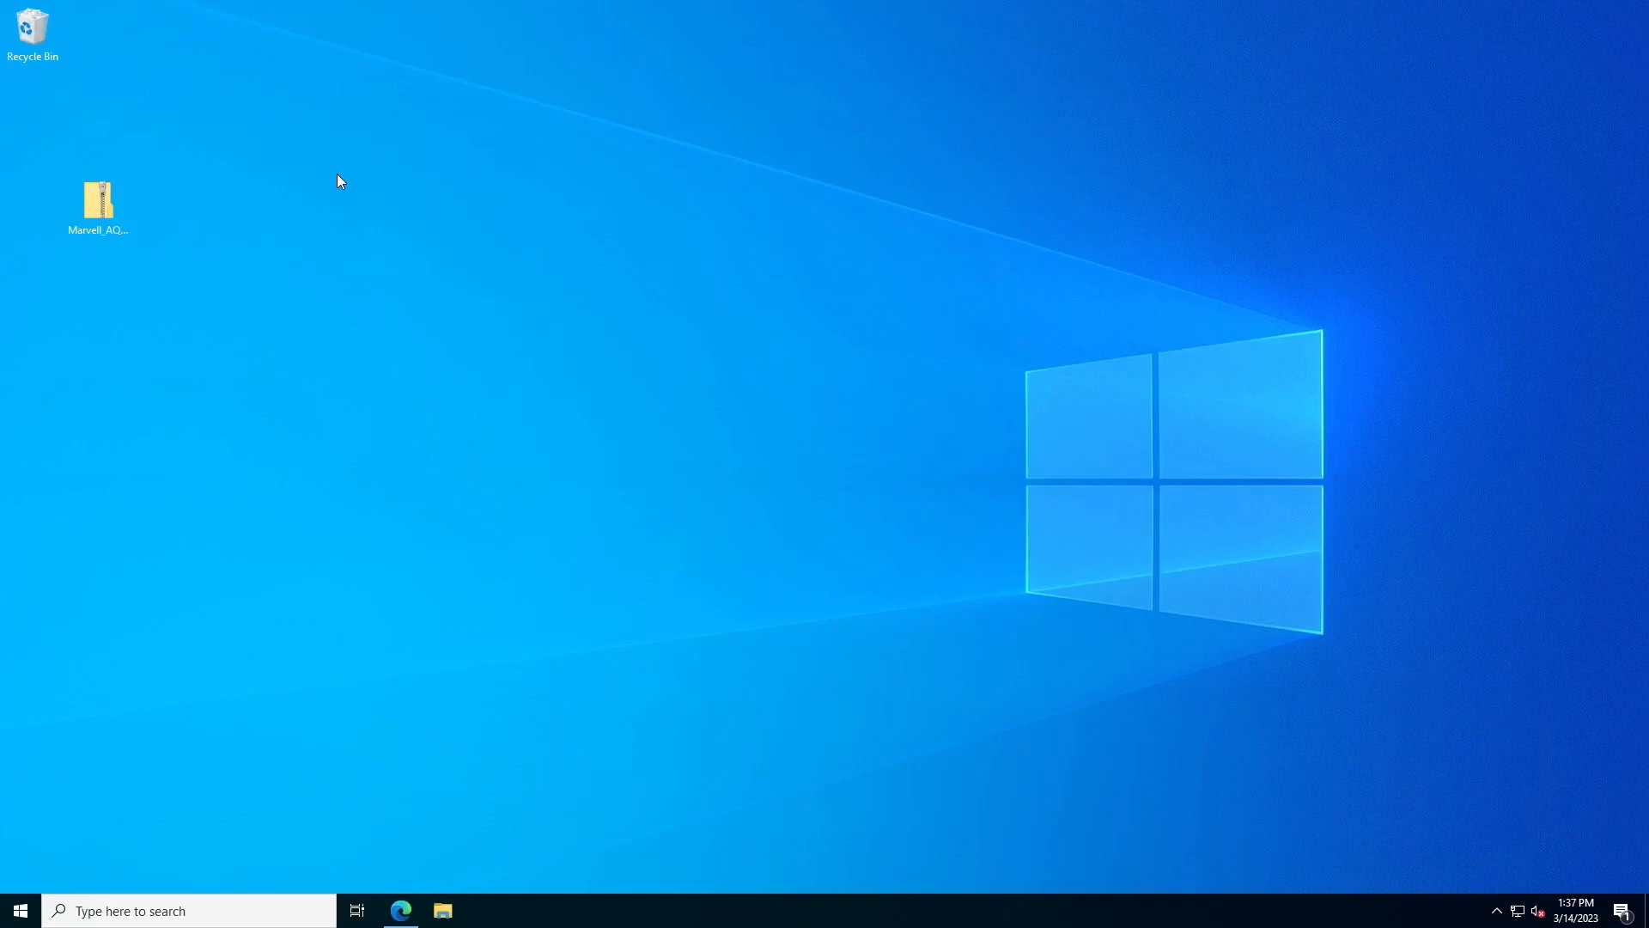
Launch Server Manager from a 'serv' taskbar search and open its Local Server properties page
left_click(257, 902)
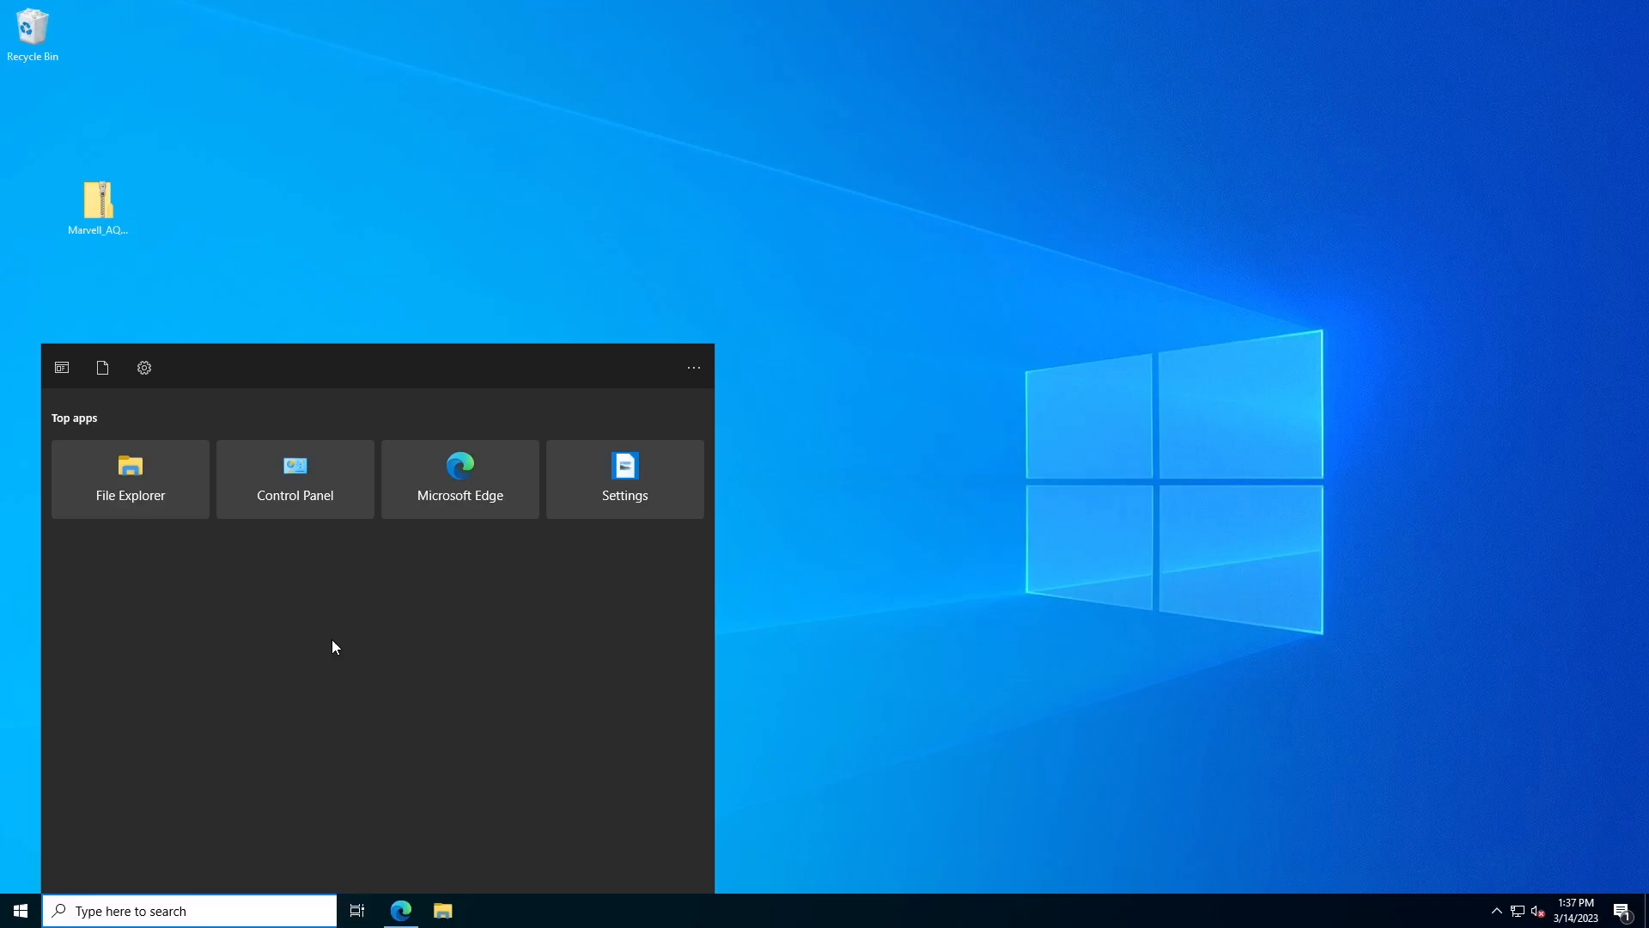
type("serv")
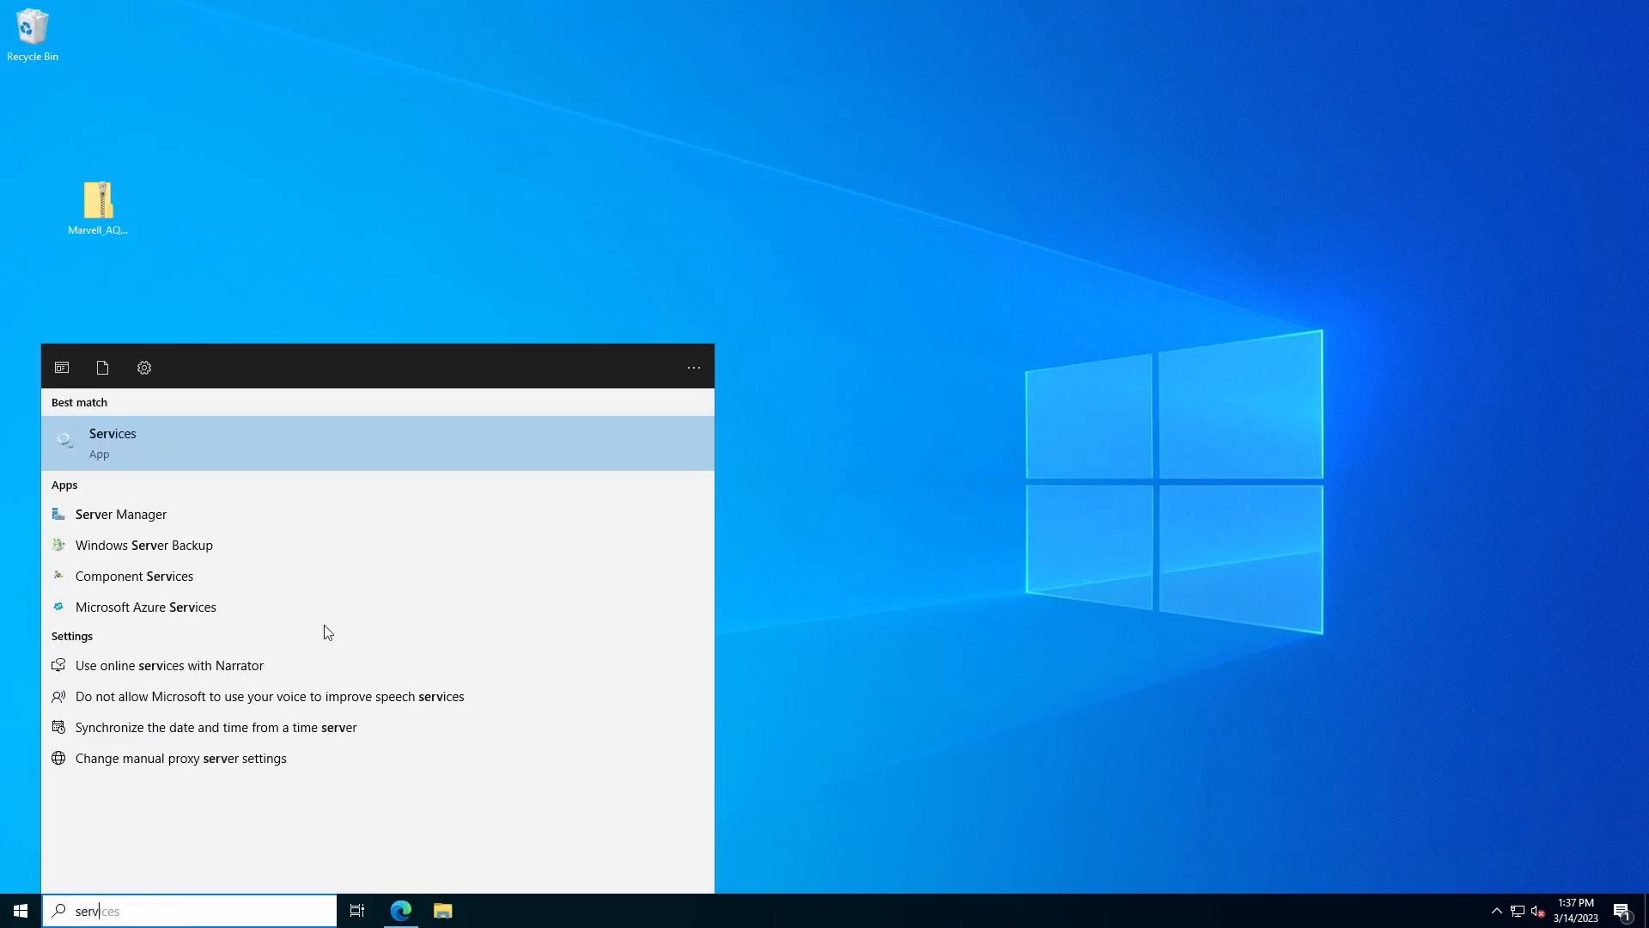
left_click(210, 514)
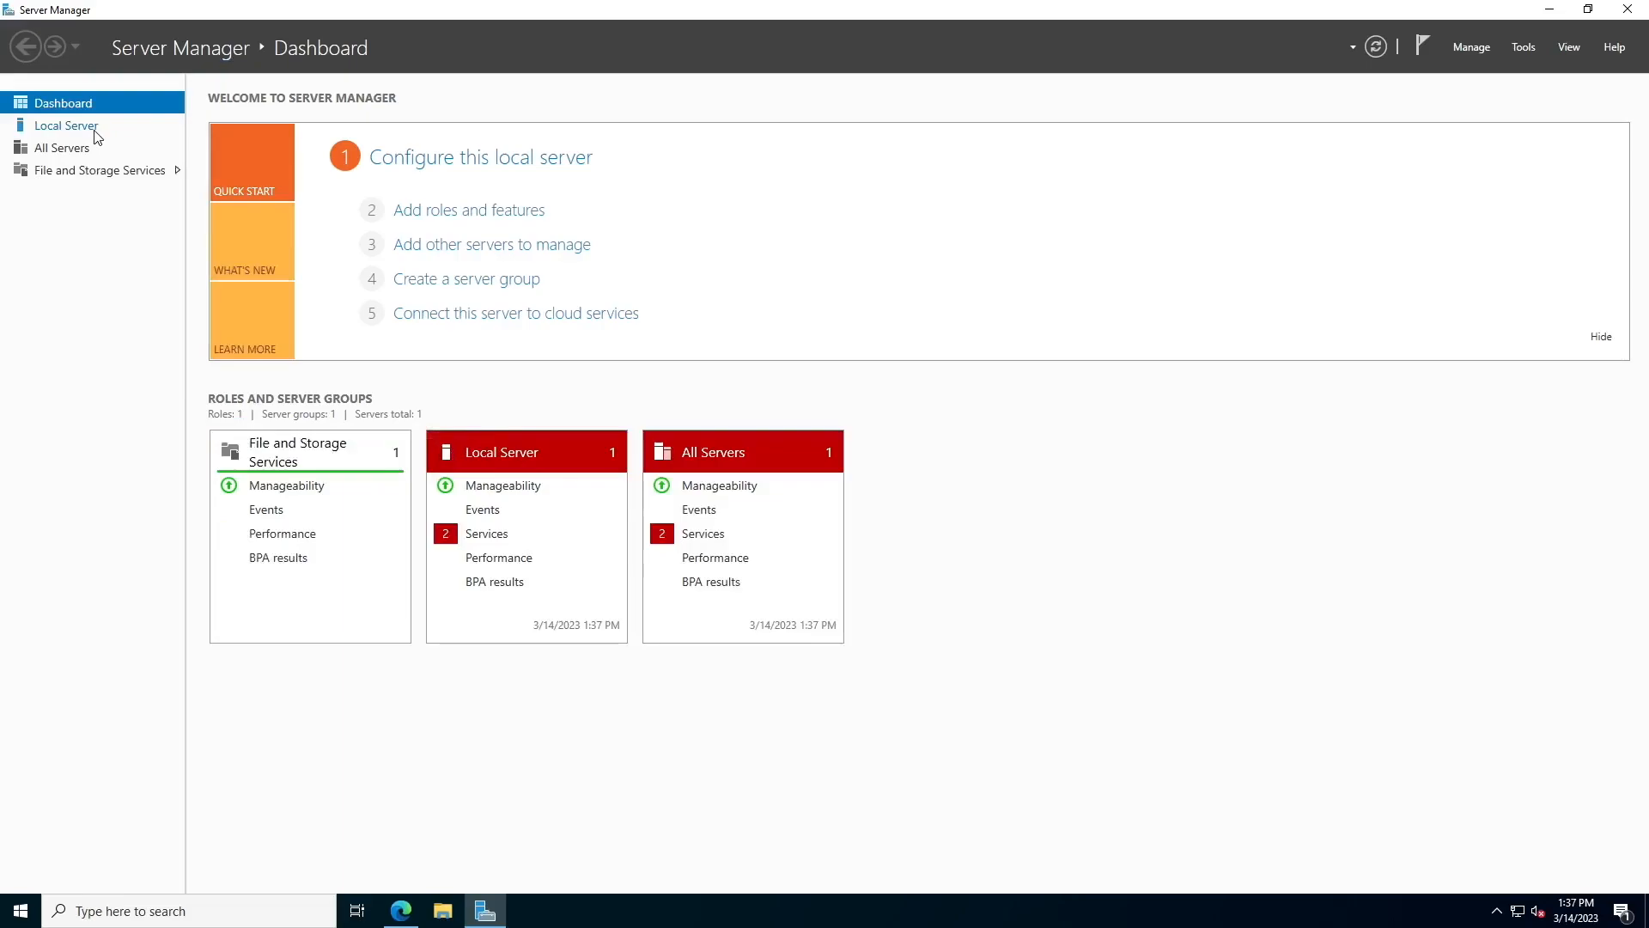
left_click(69, 126)
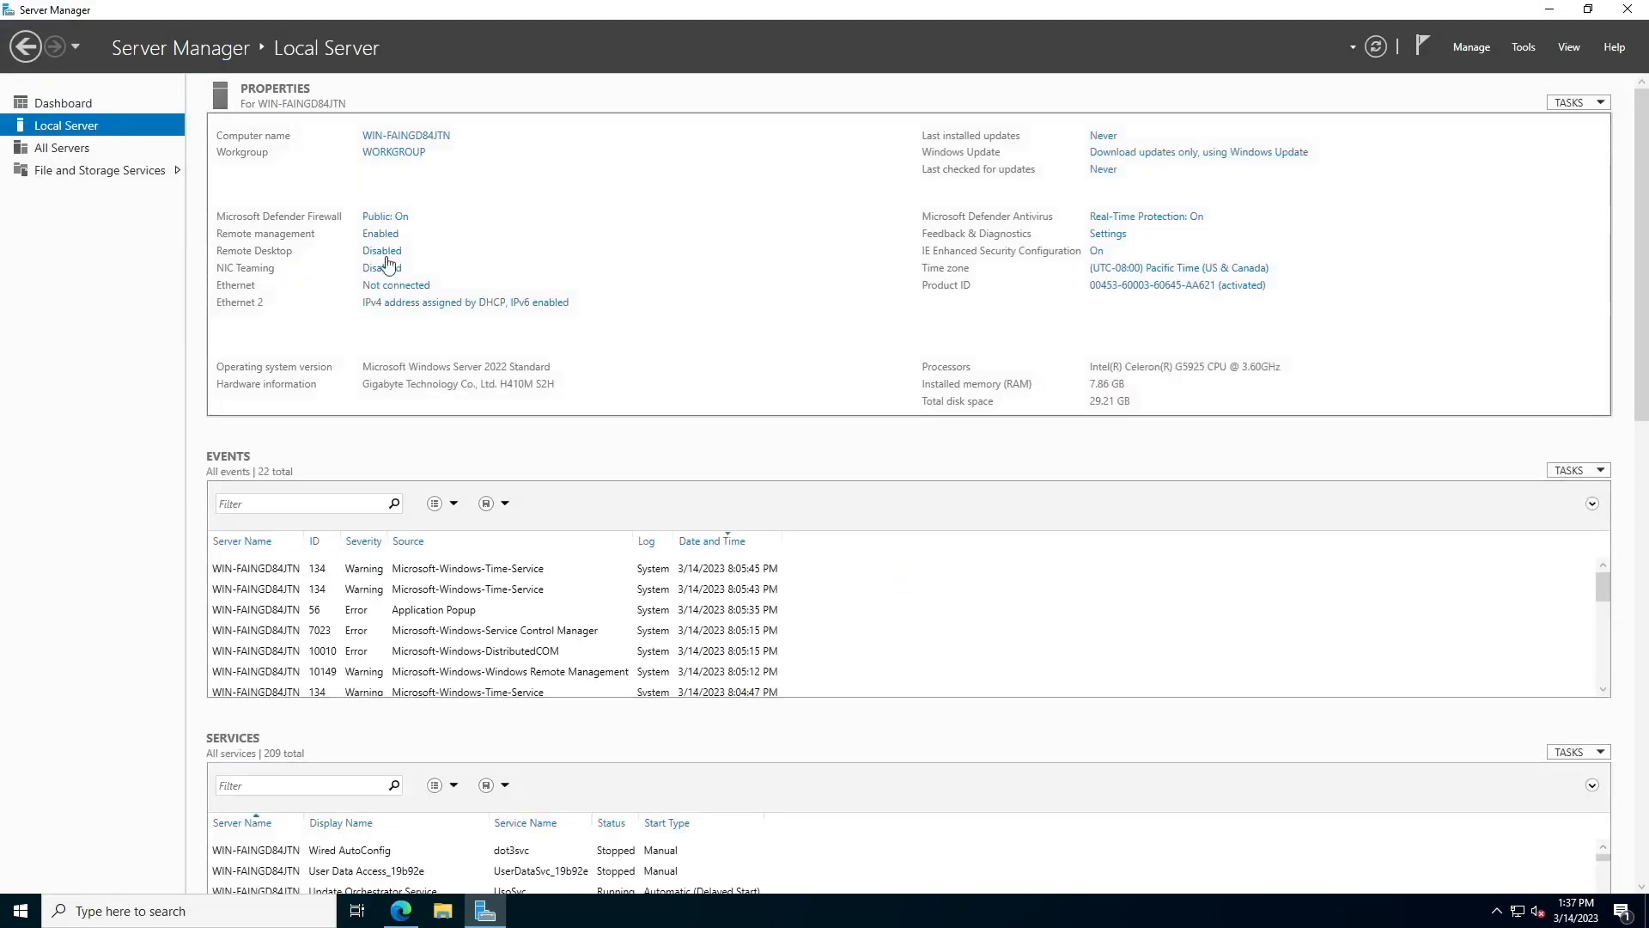
Allow remote connections to this server, accept the firewall warning, and turn off Network Level Authentication
left_click(380, 251)
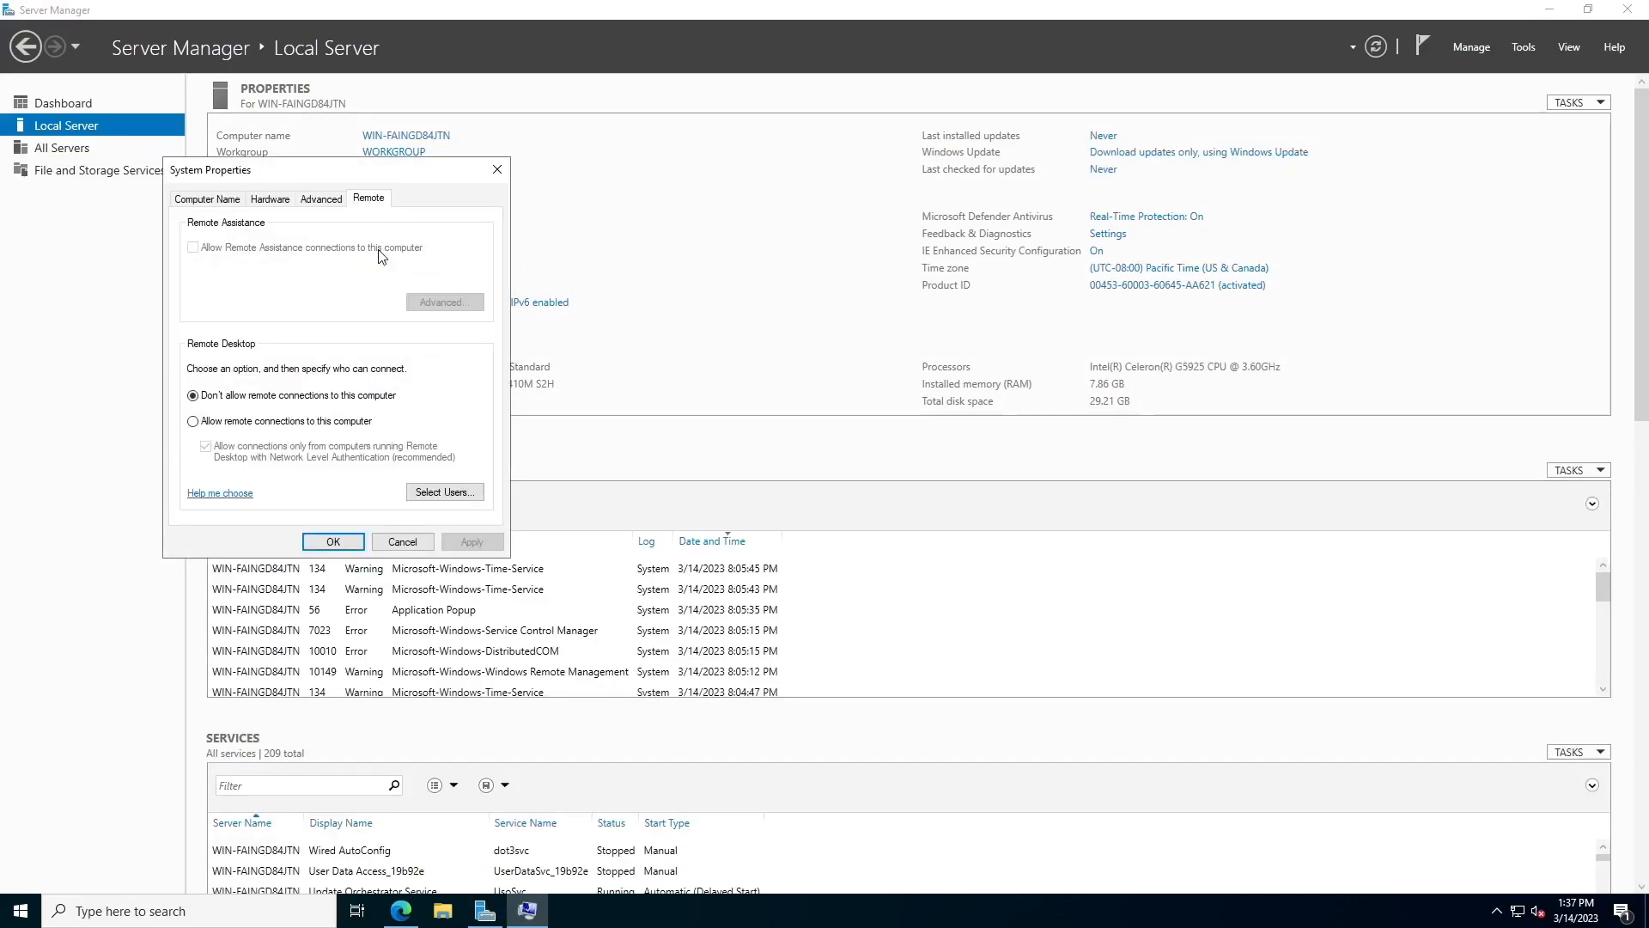
left_click(310, 421)
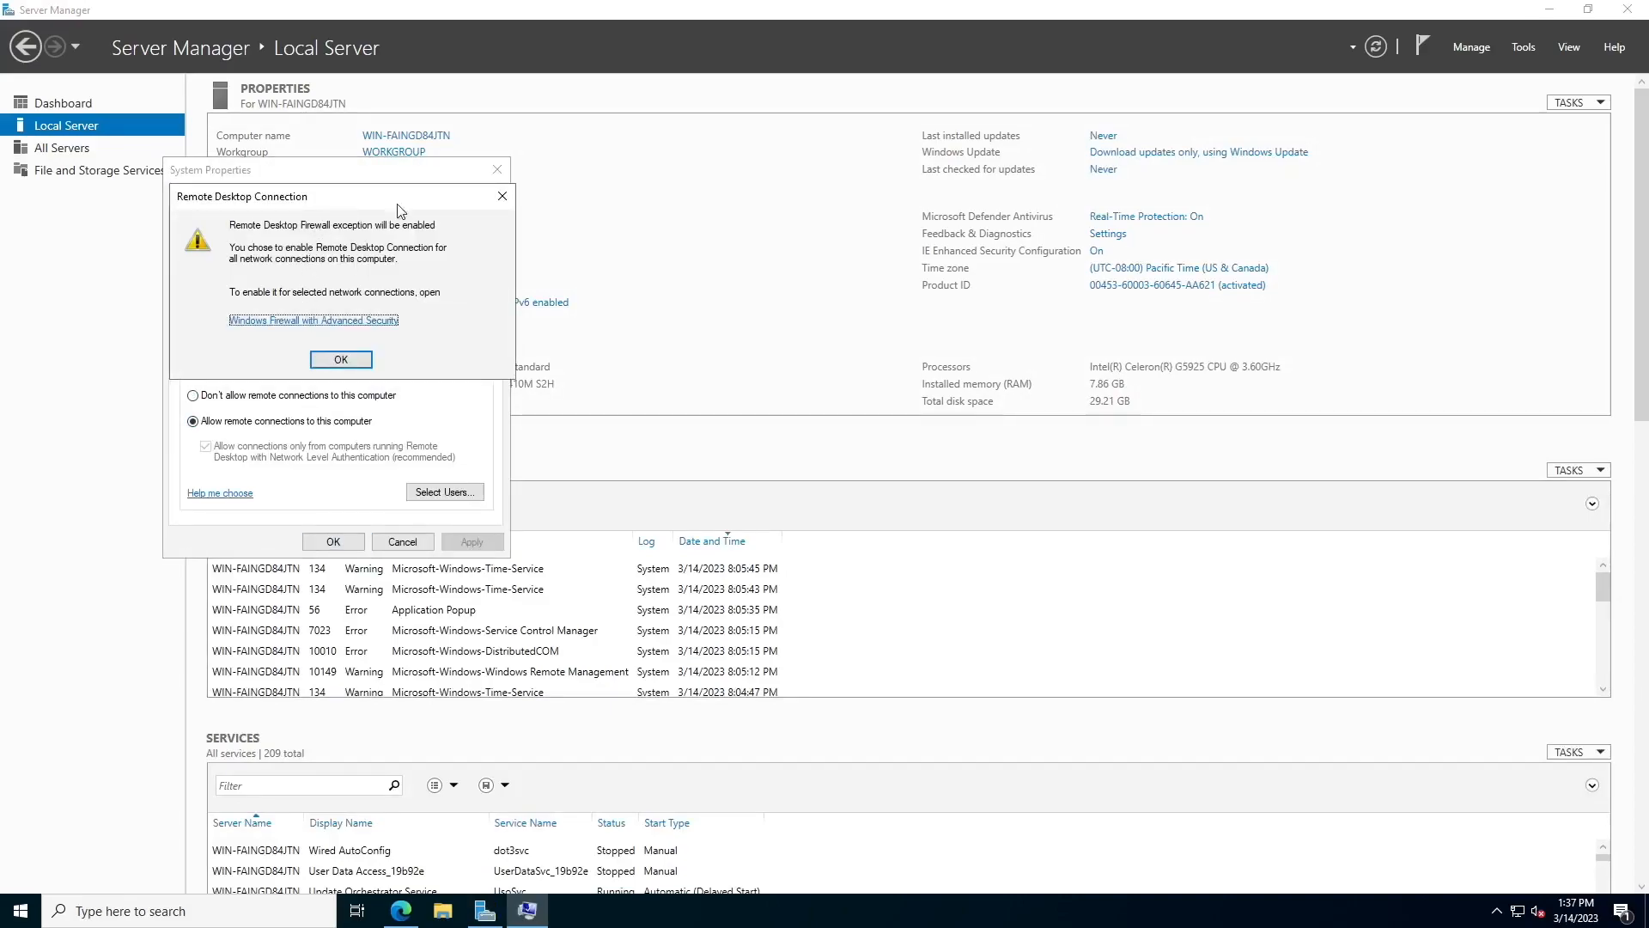
left_click(351, 363)
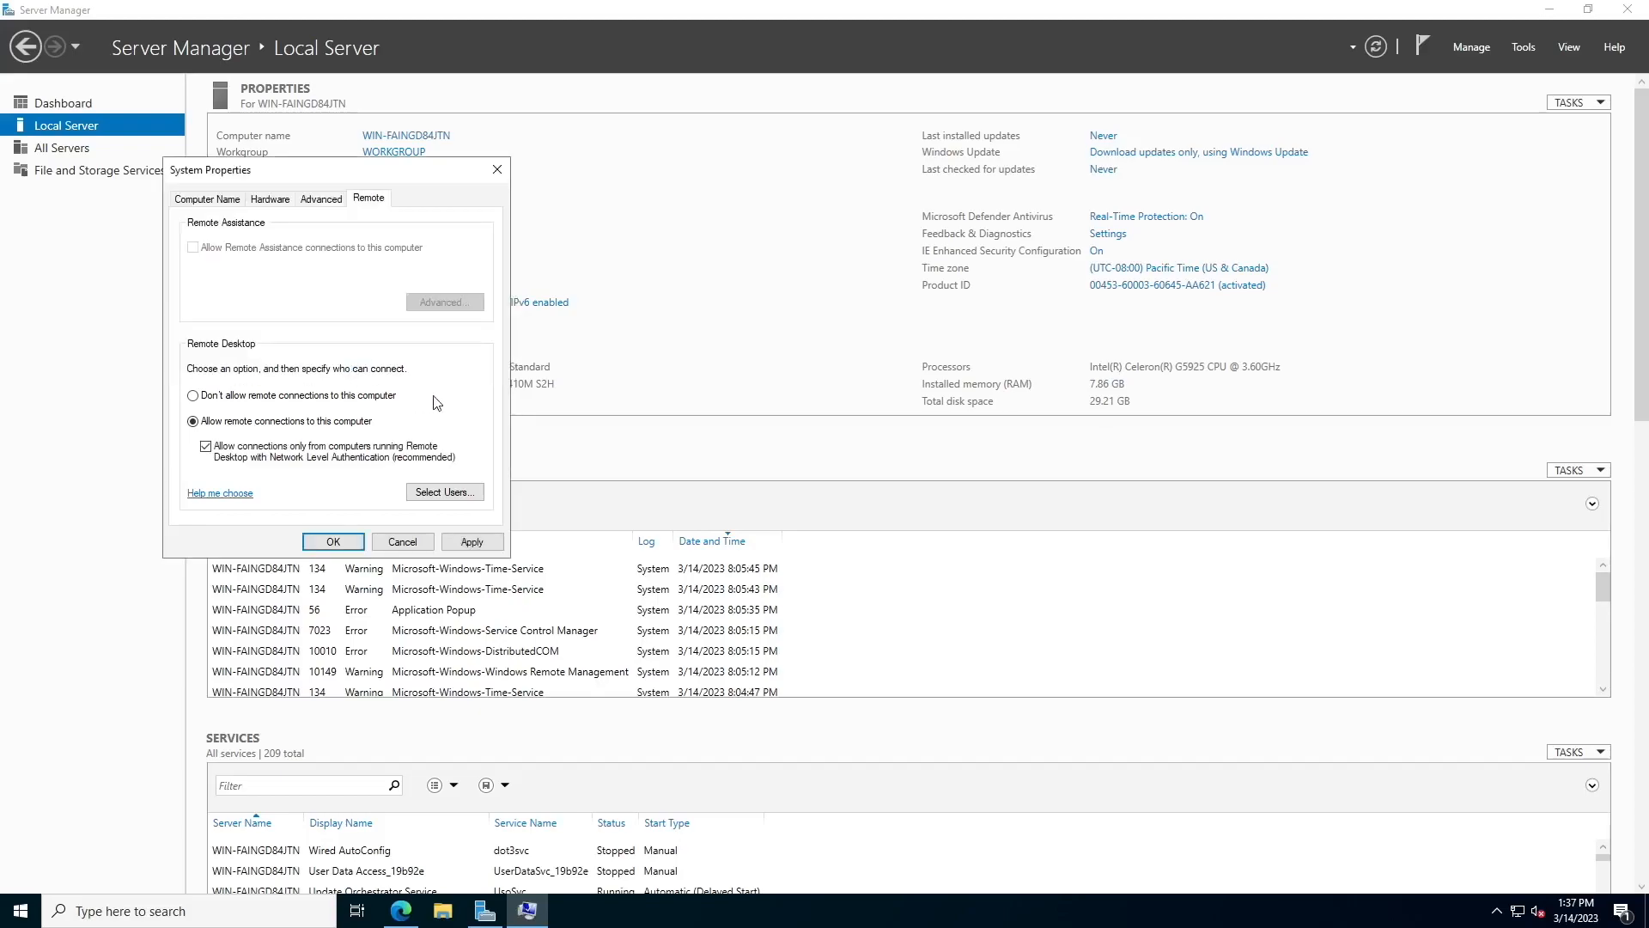
left_click(299, 461)
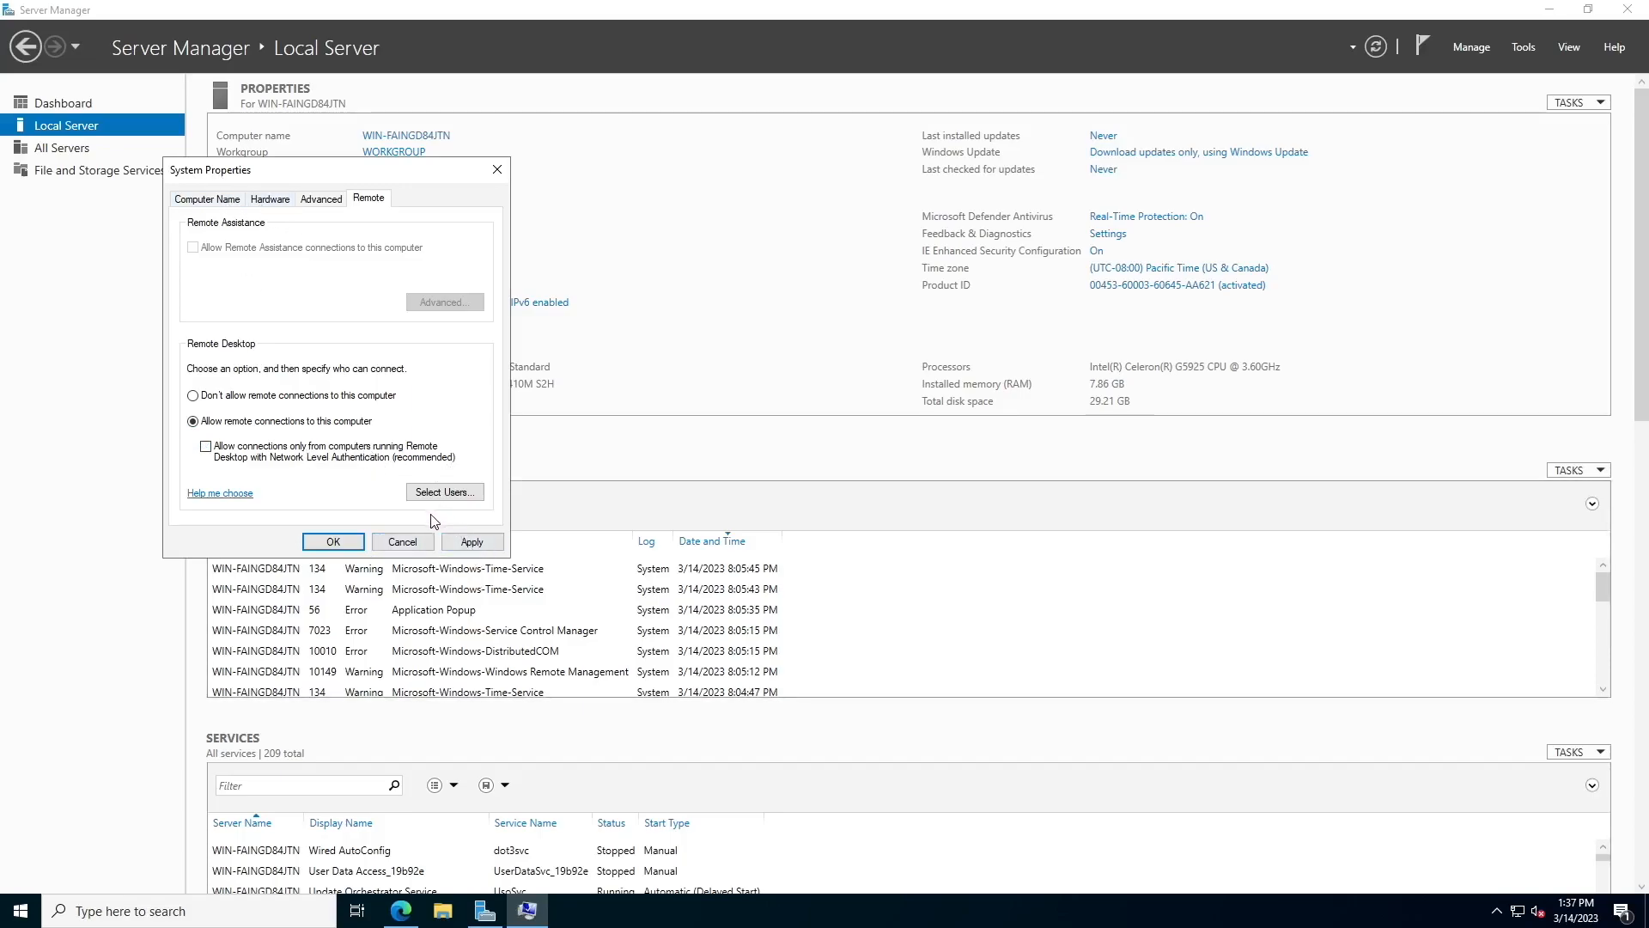
left_click(439, 494)
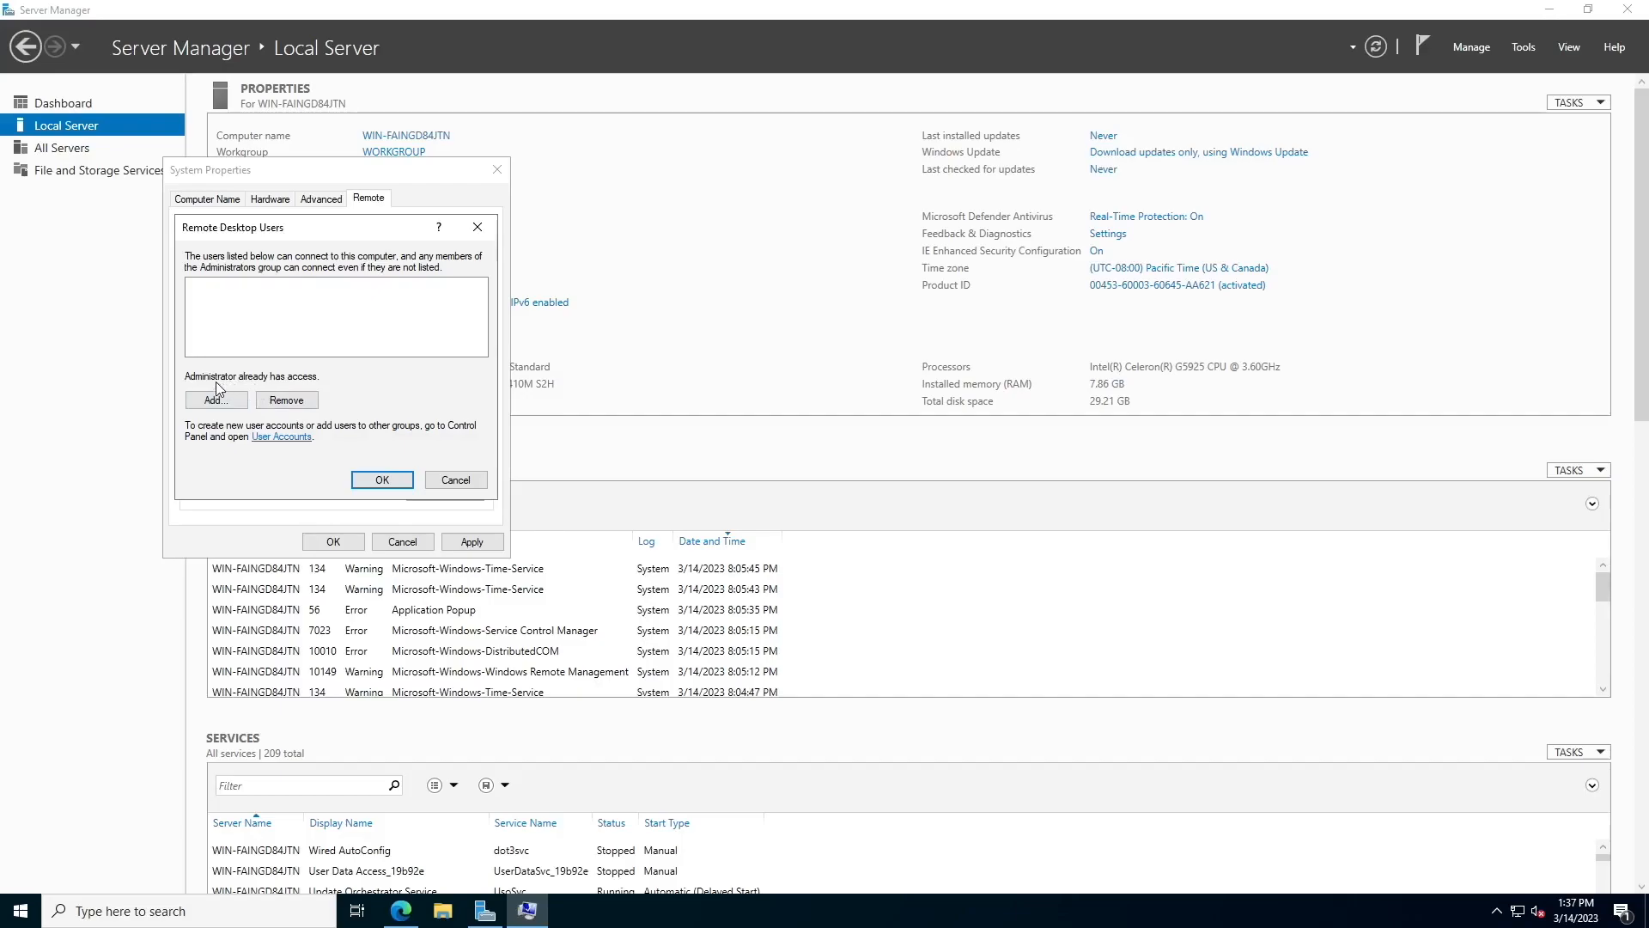
Add the Administrator account to the Remote Desktop Users list
left_click(382, 481)
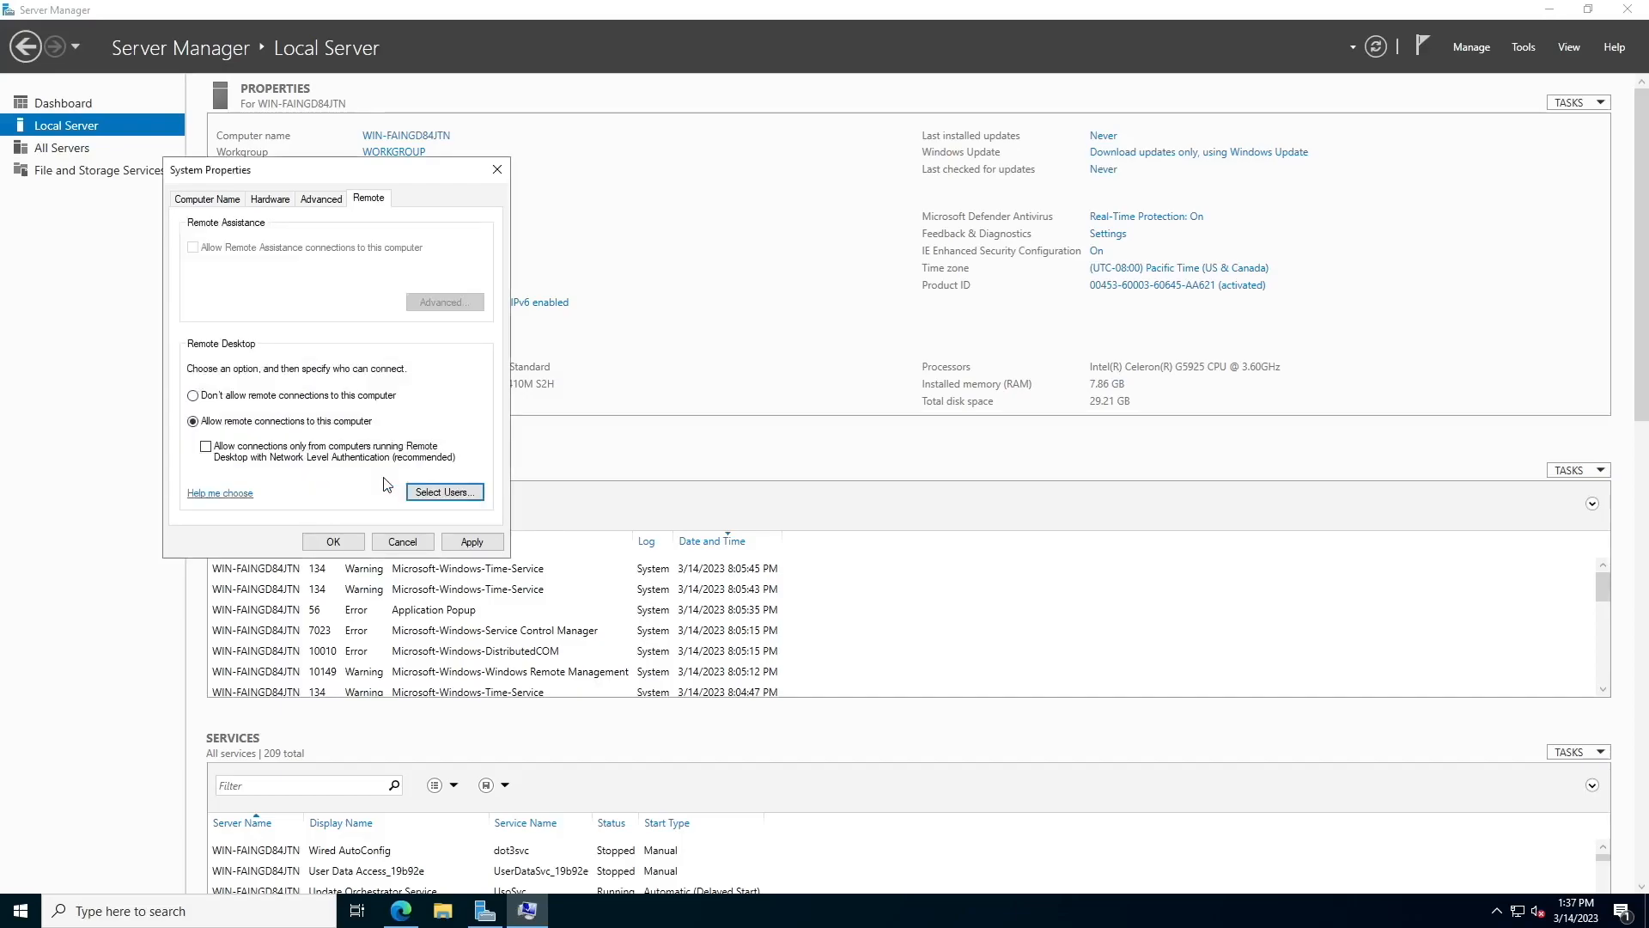
left_click(421, 492)
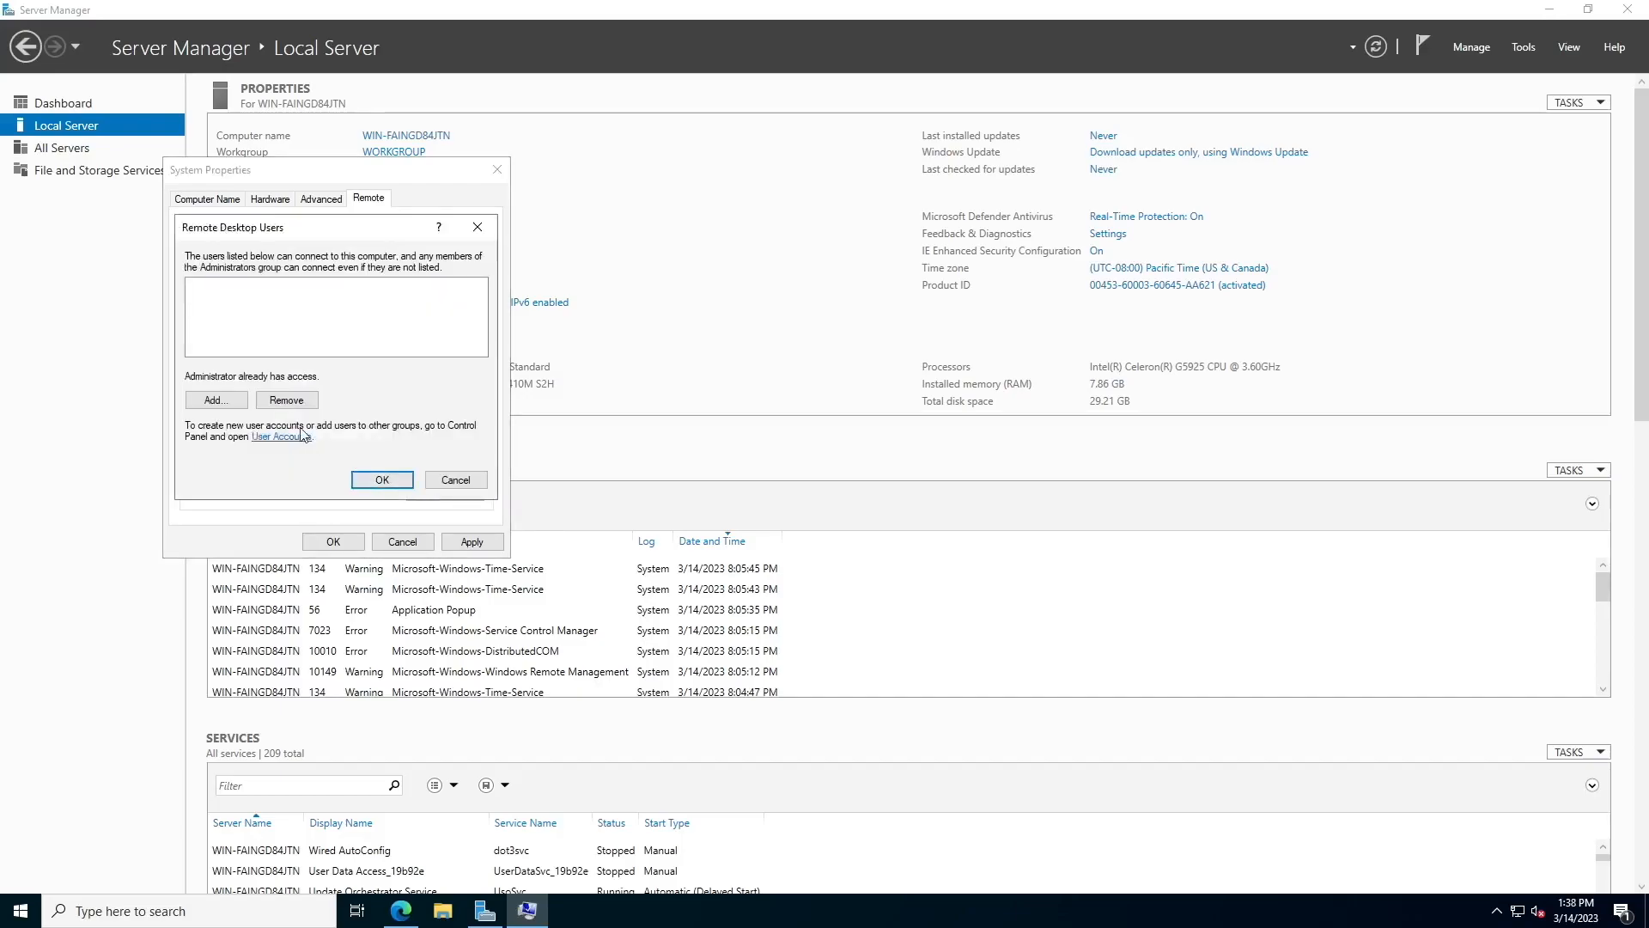
left_click(234, 402)
type("Adm")
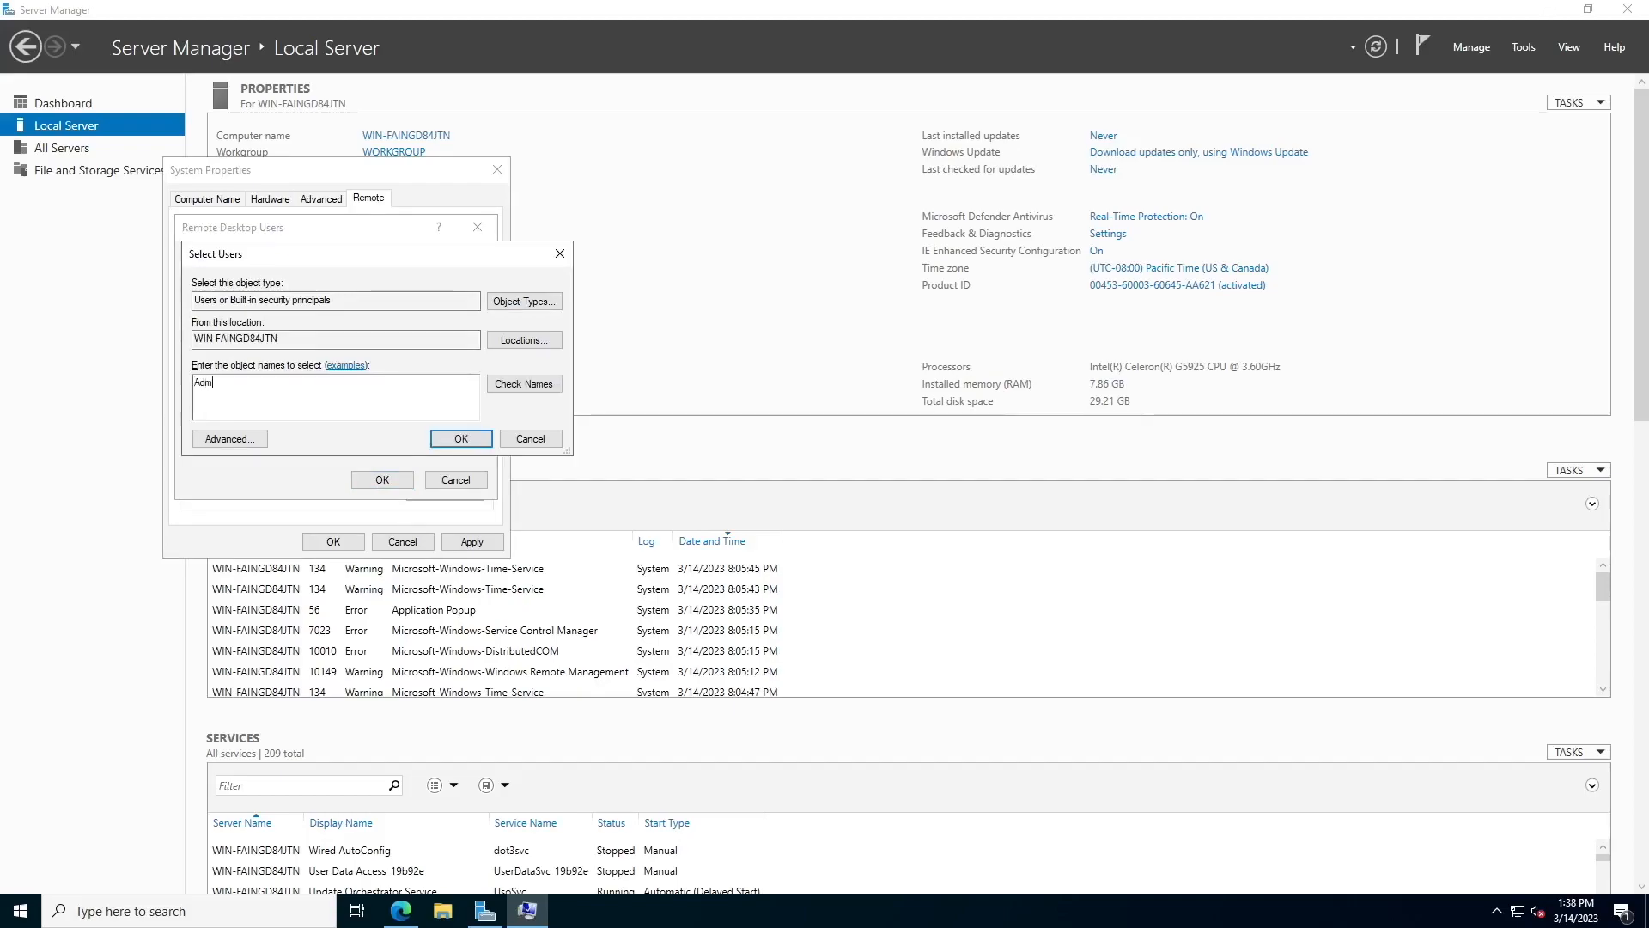
type("inistrator")
left_click(502, 384)
left_click(456, 439)
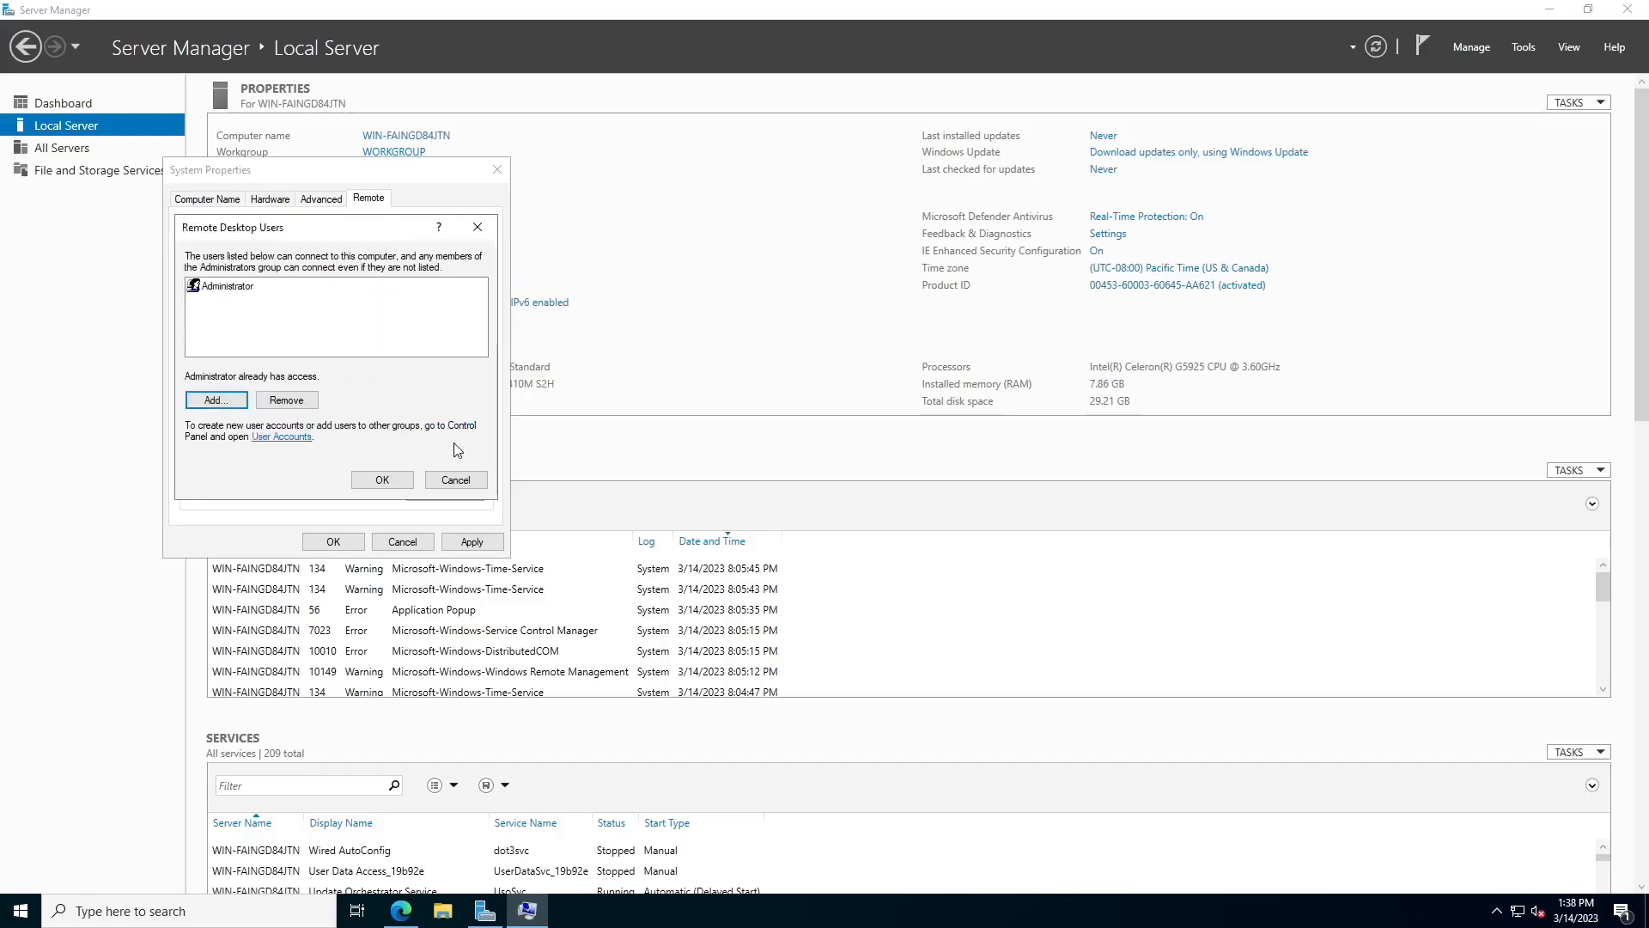
left_click(381, 479)
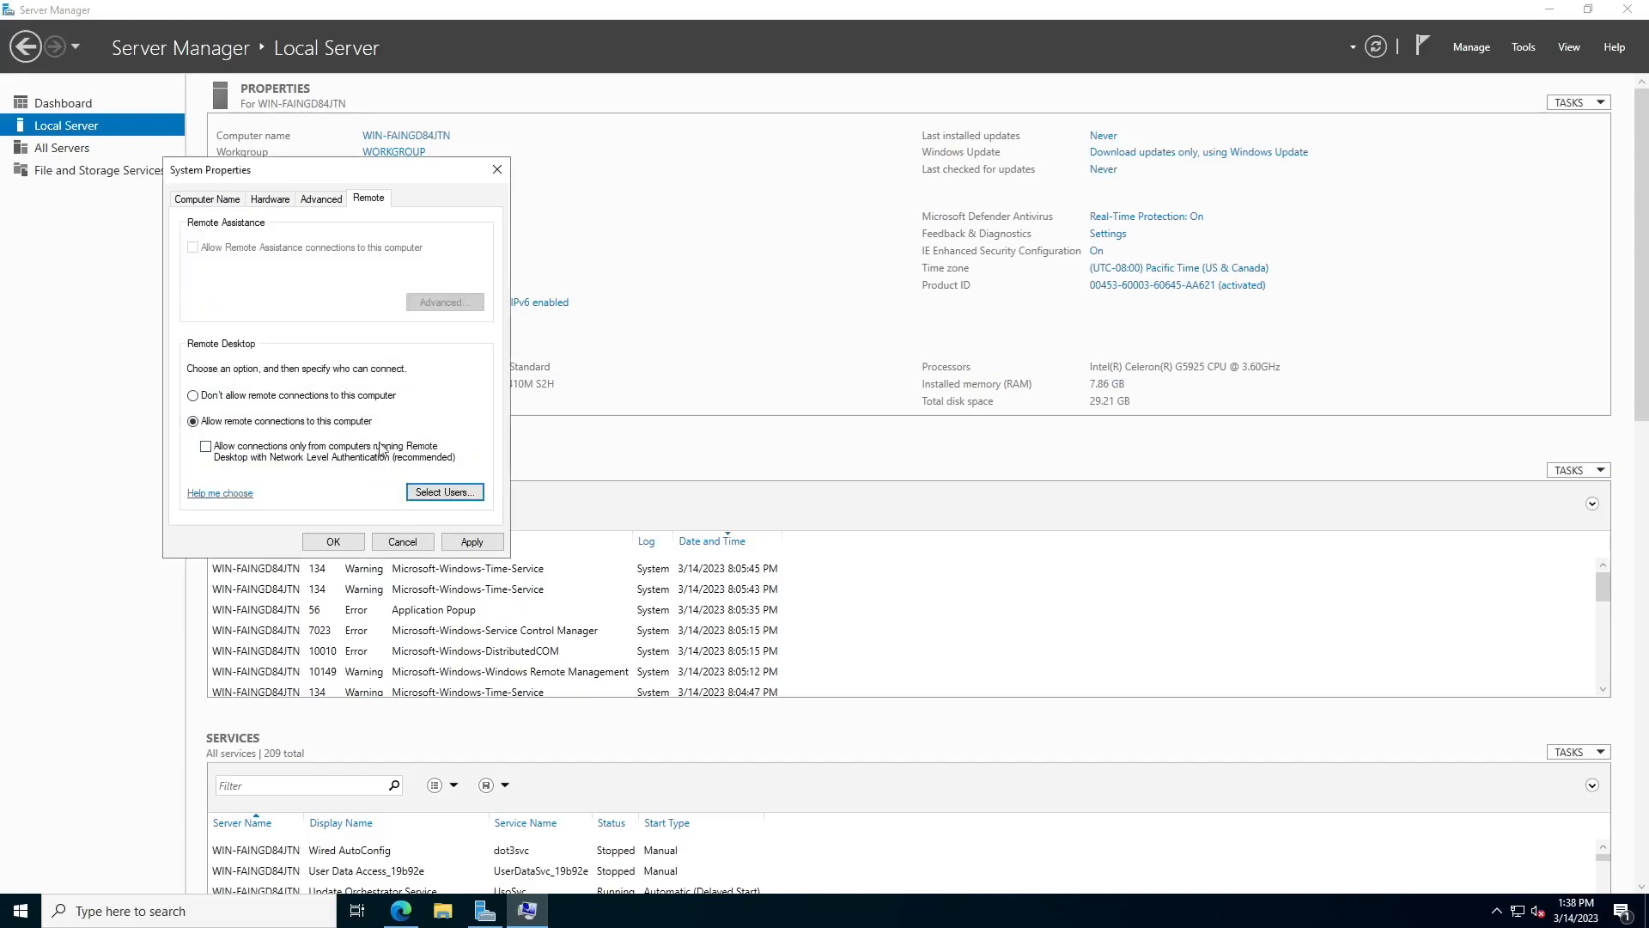
Apply the remote settings, close System Properties, and exit Server Manager
left_click(453, 492)
left_click(216, 400)
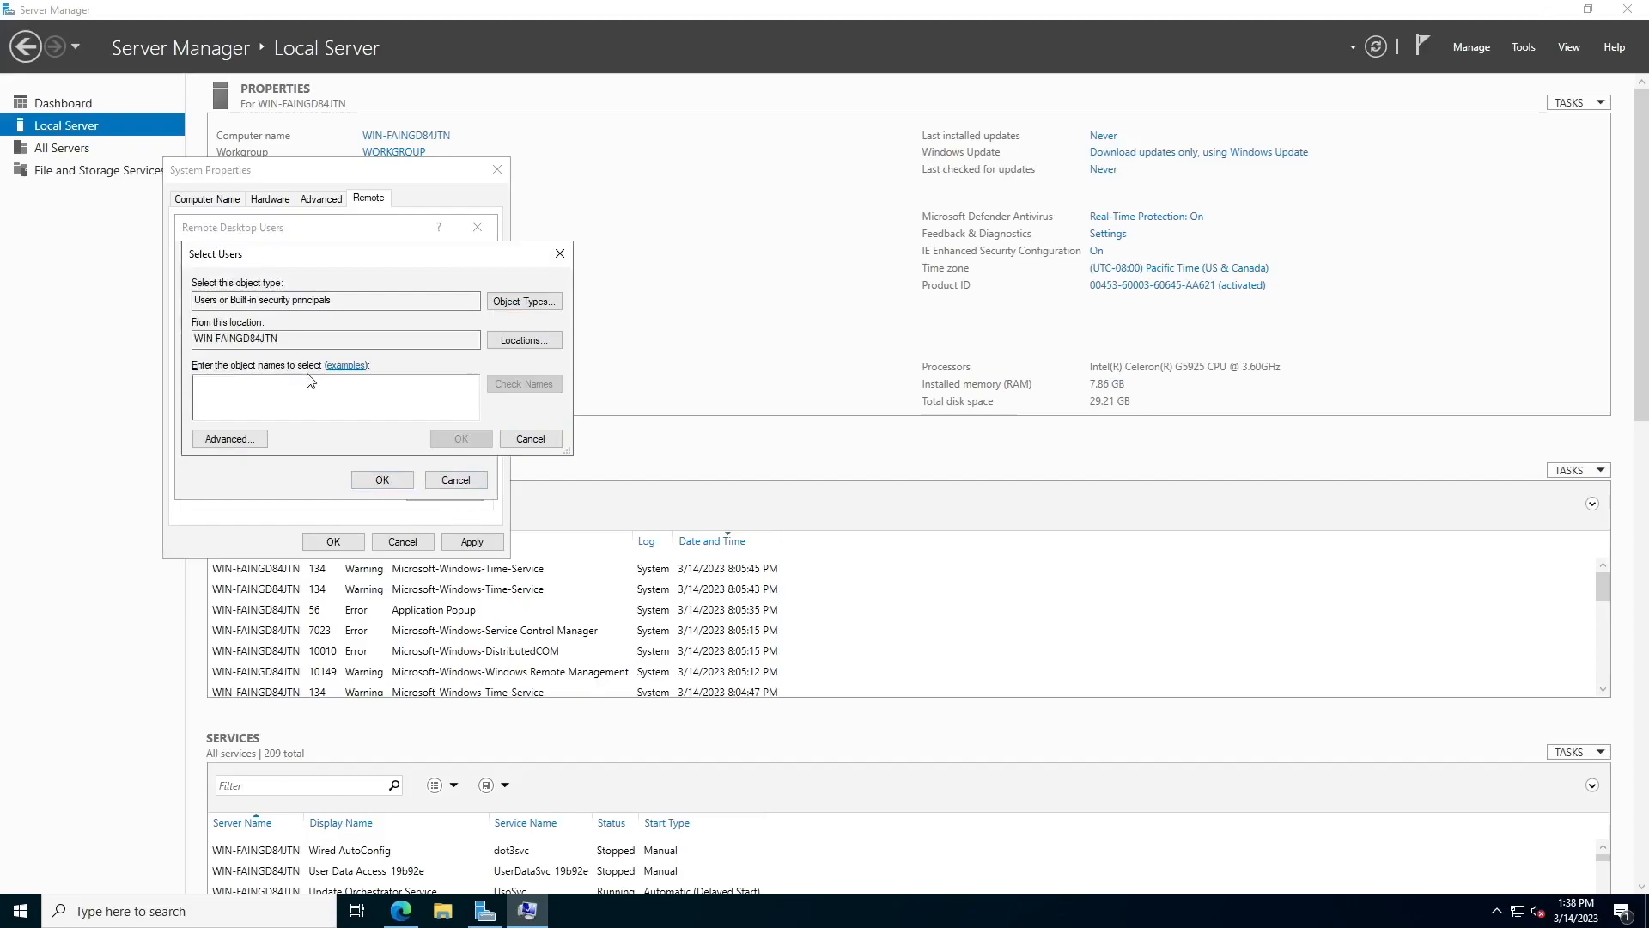
left_click(530, 438)
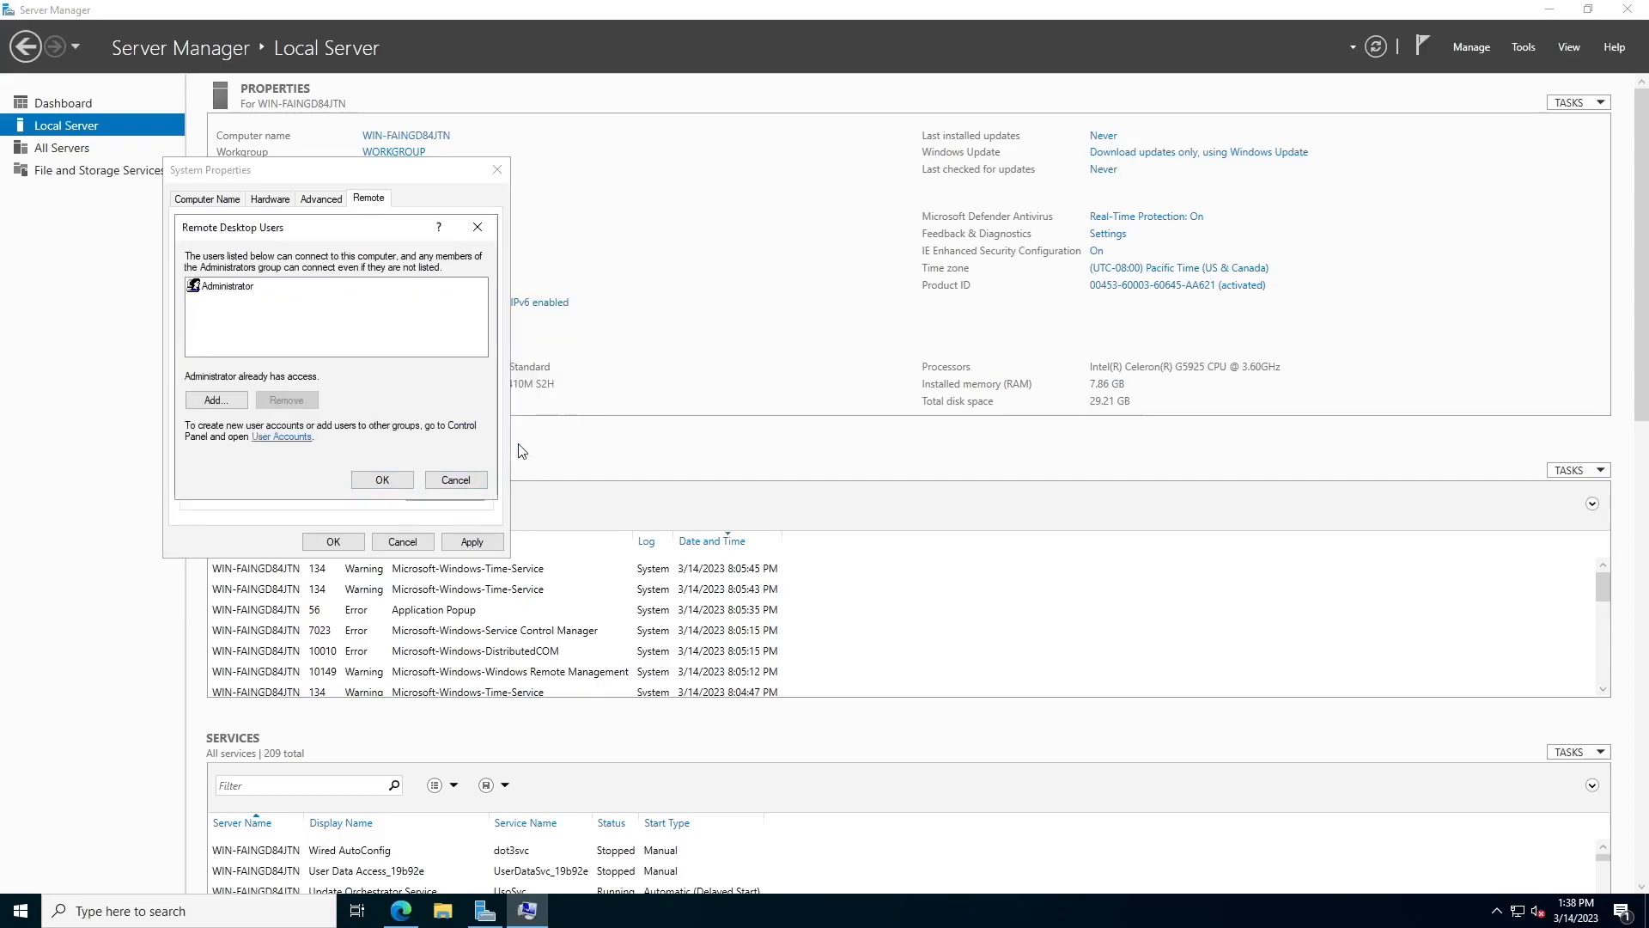
left_click(382, 479)
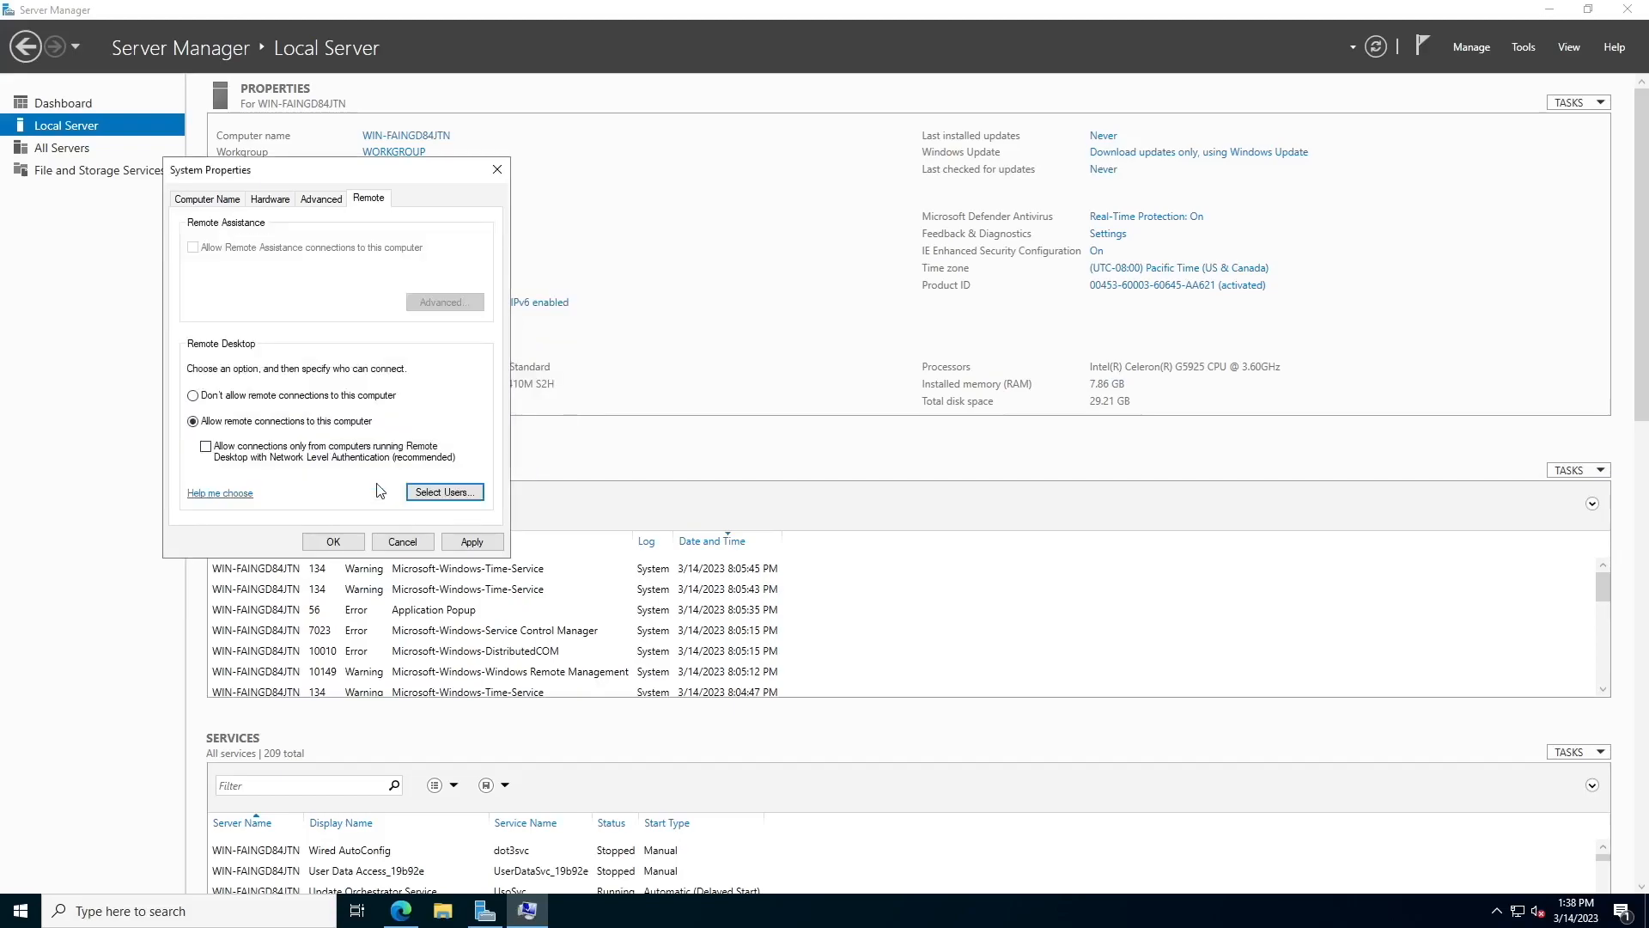
left_click(471, 543)
left_click(356, 543)
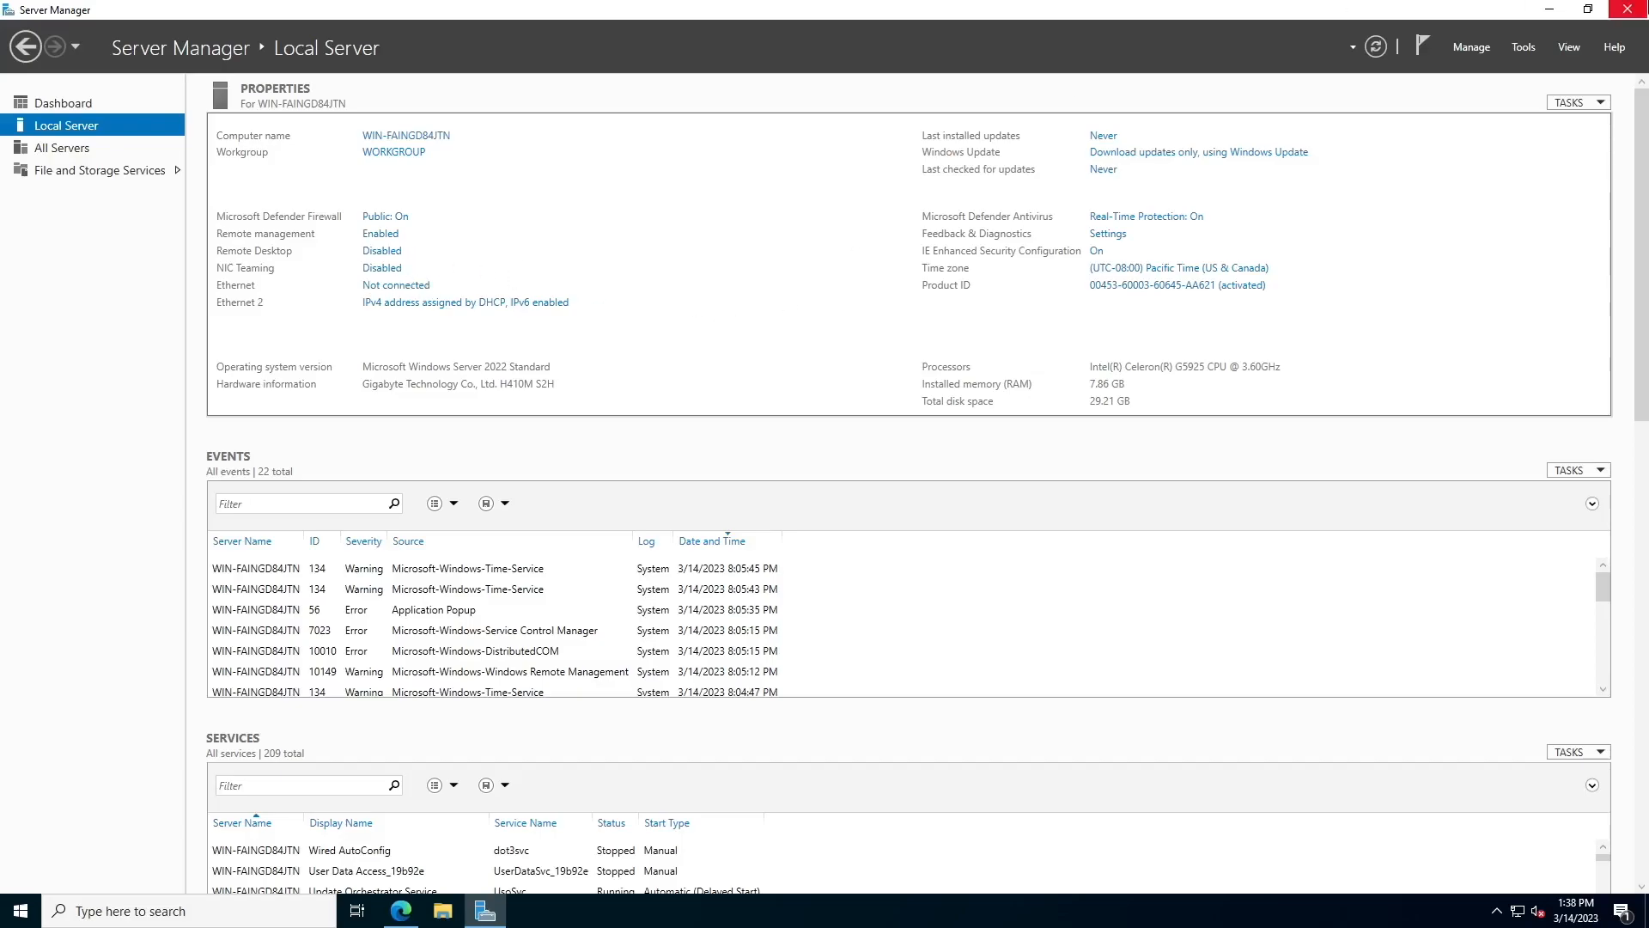
left_click(1626, 9)
Reopen Server Manager via an 's' search and confirm Local Server lists Remote Desktop as Enabled
left_click(281, 917)
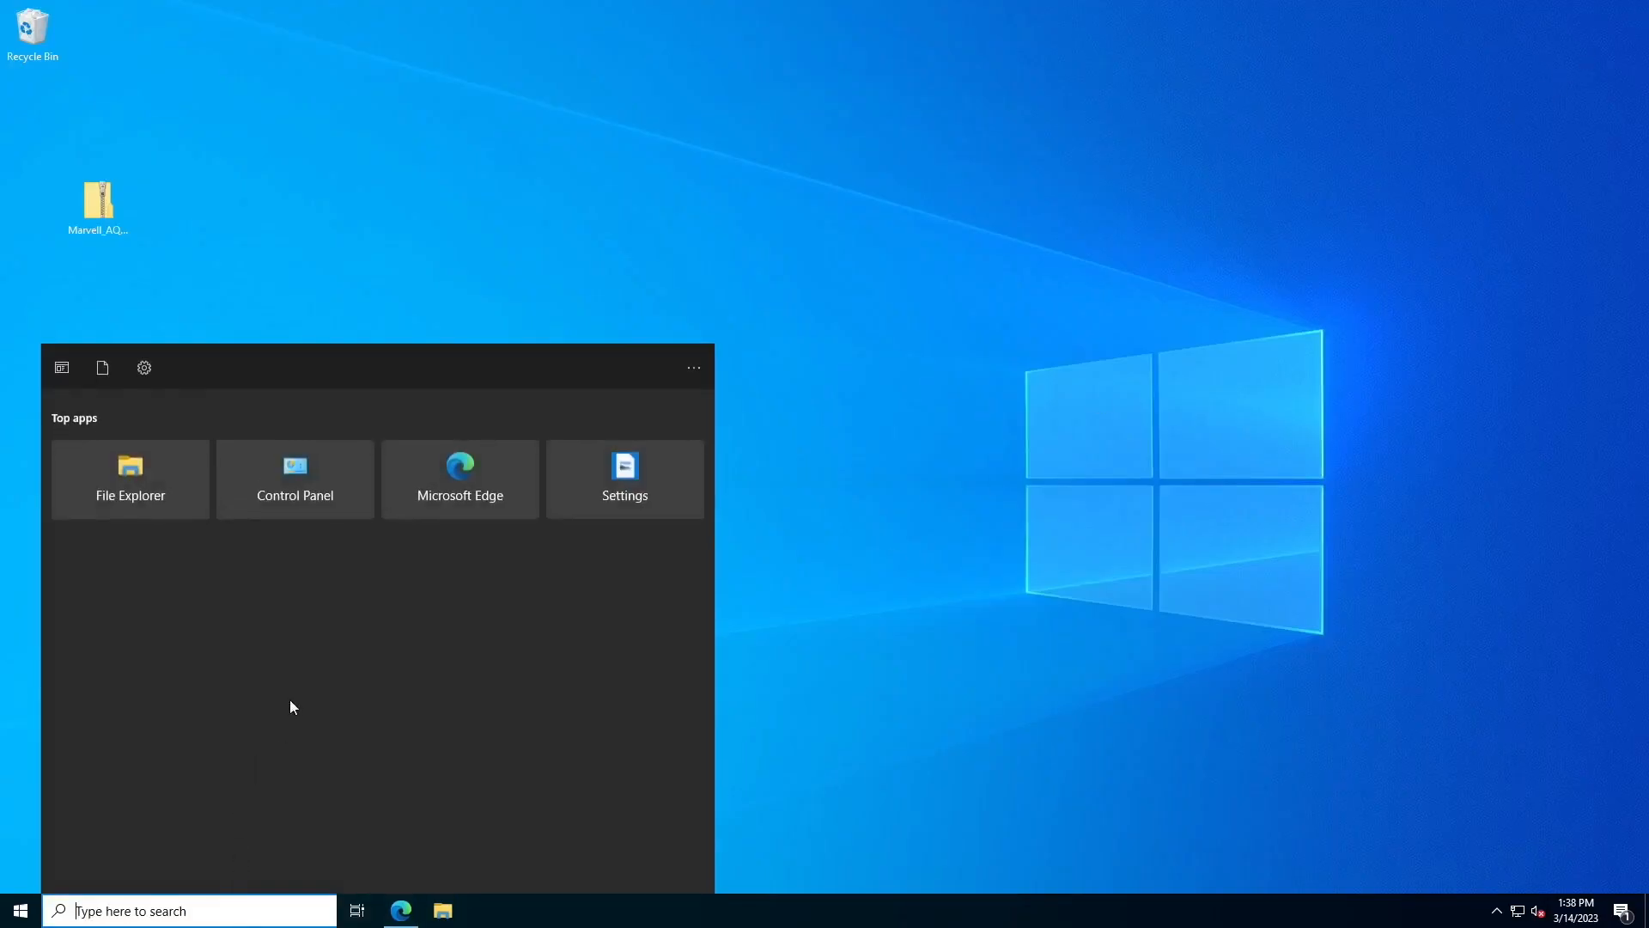
type("s")
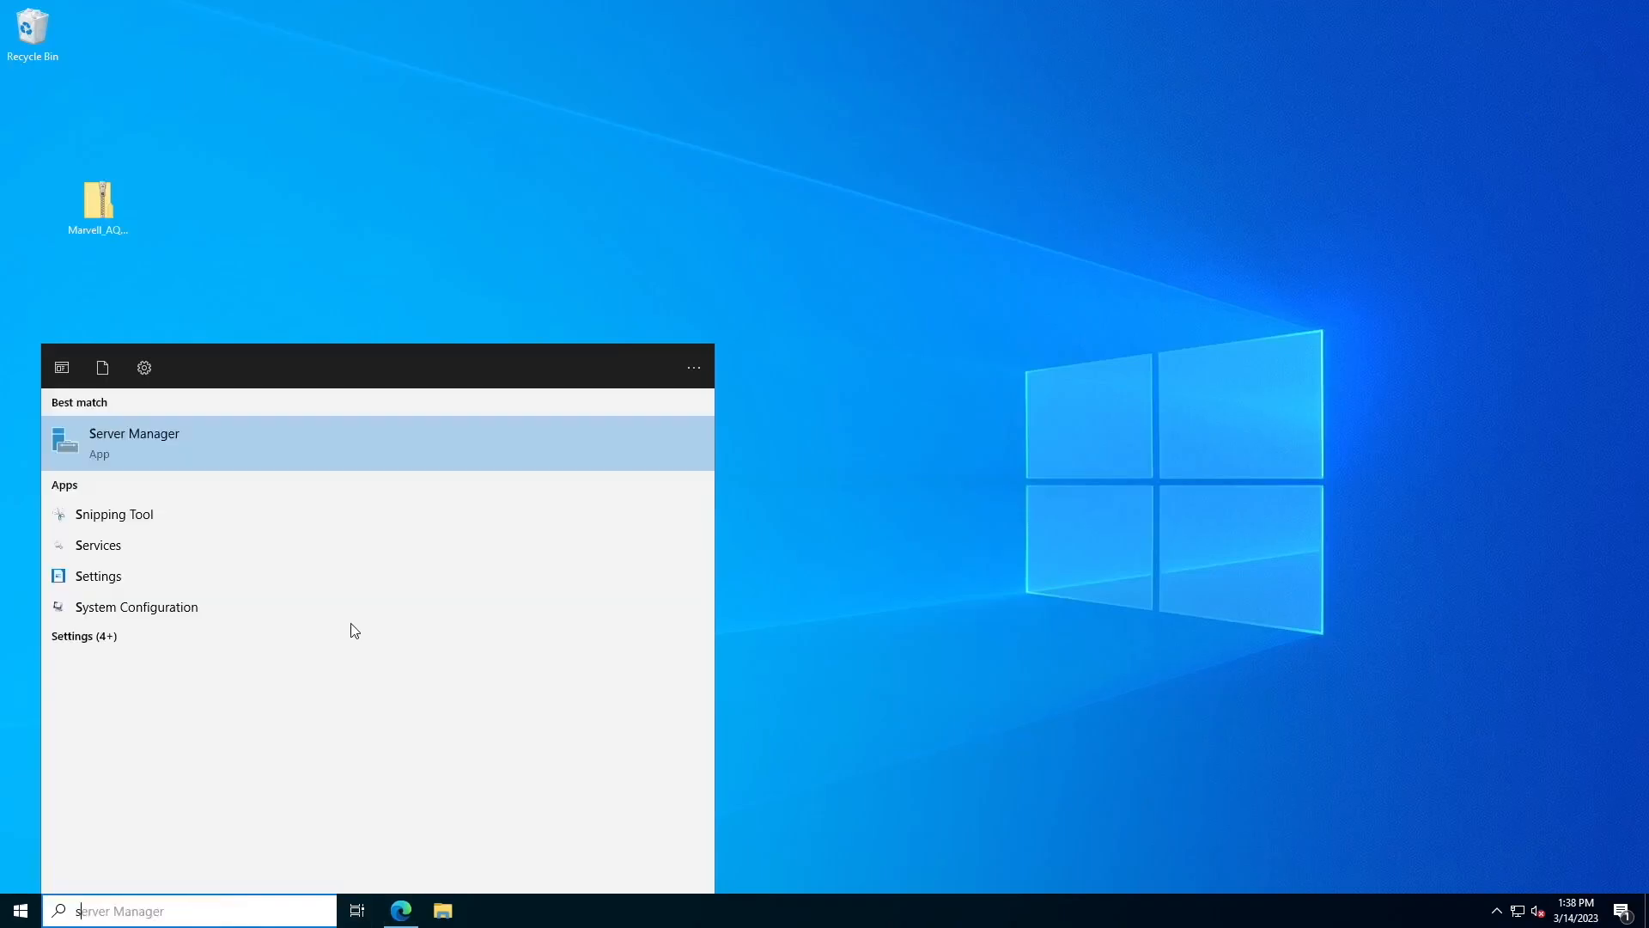
left_click(368, 458)
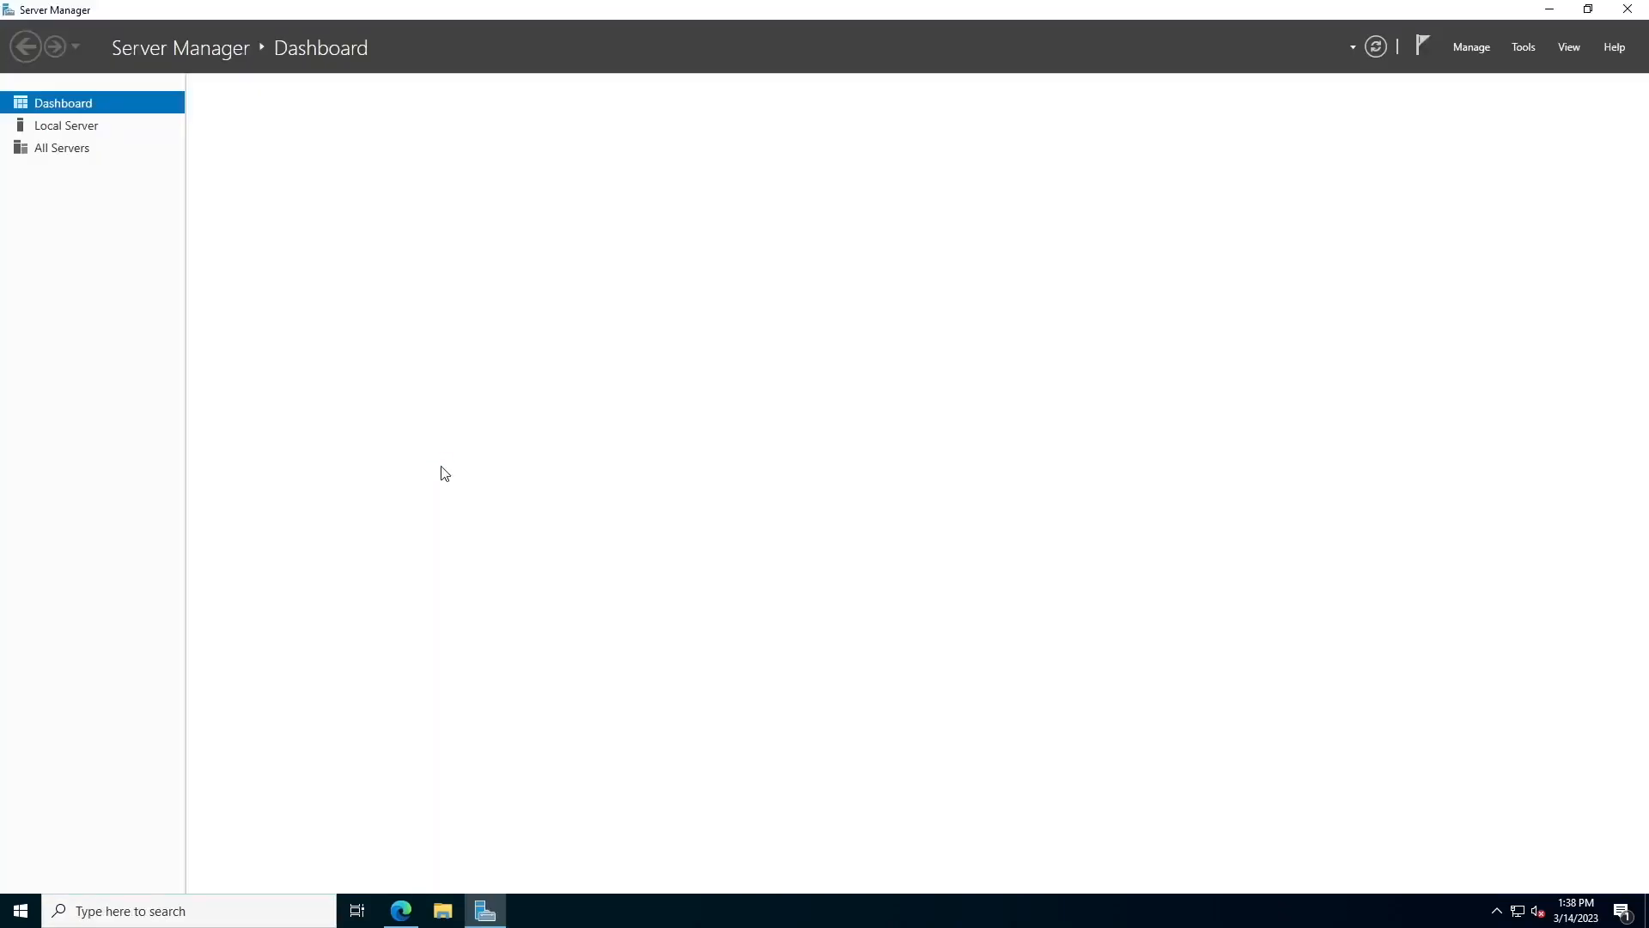
left_click(117, 128)
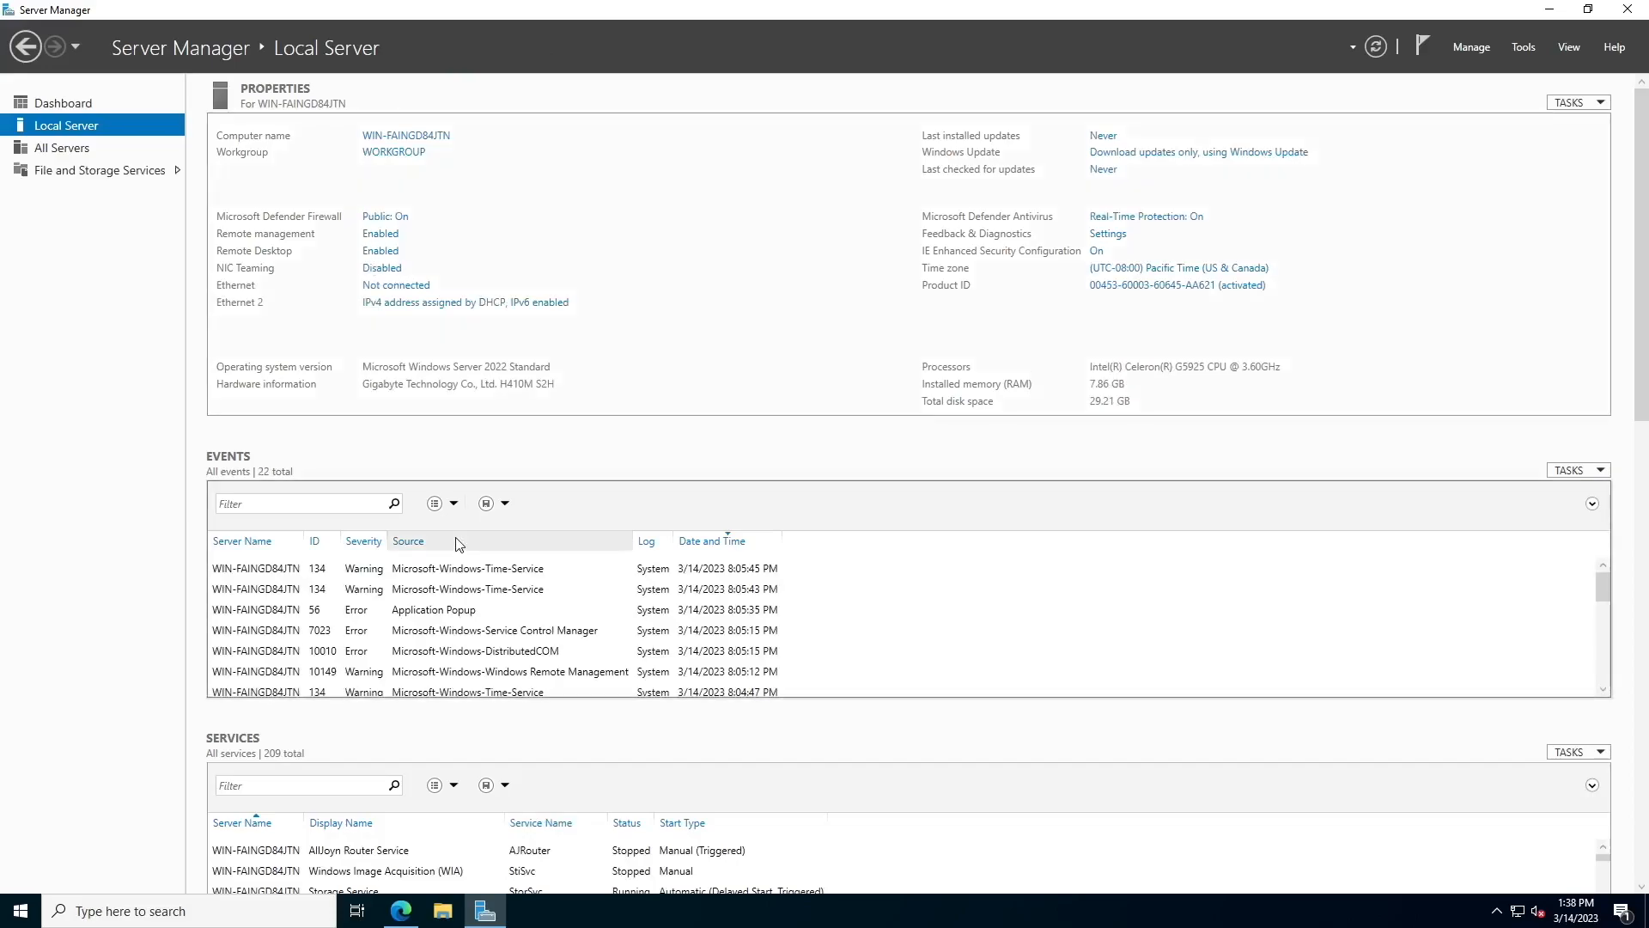
Run ipconfig in a Command Prompt to get the server's IPv4 address 192.168.1.23, then return to the client PC
left_click(128, 910)
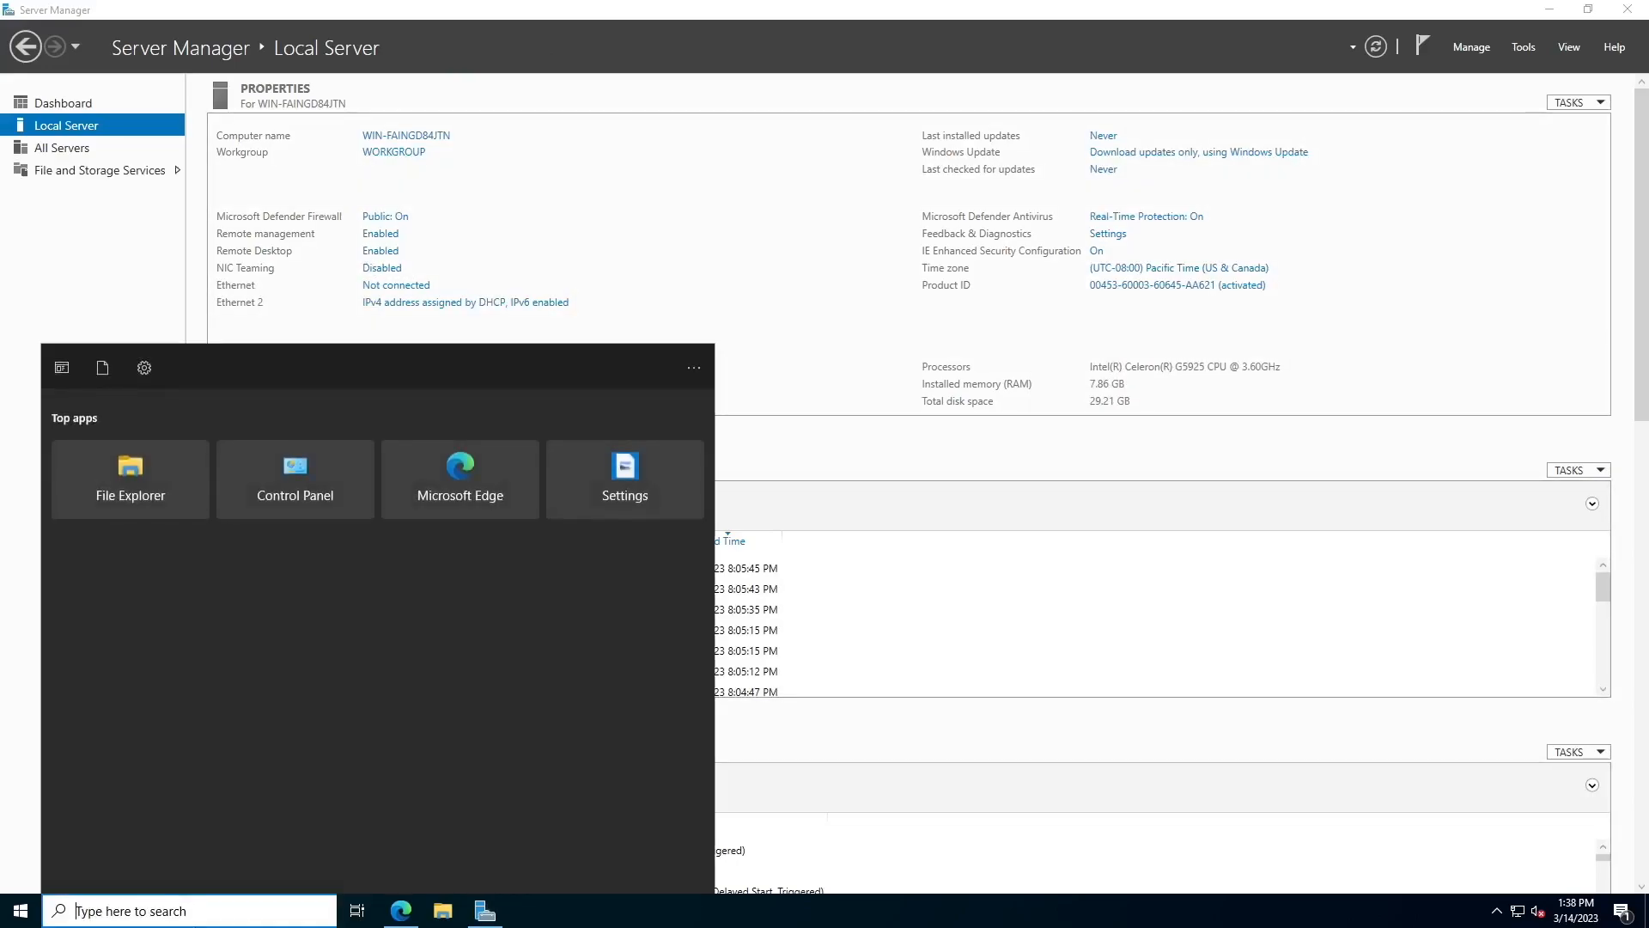
type("md")
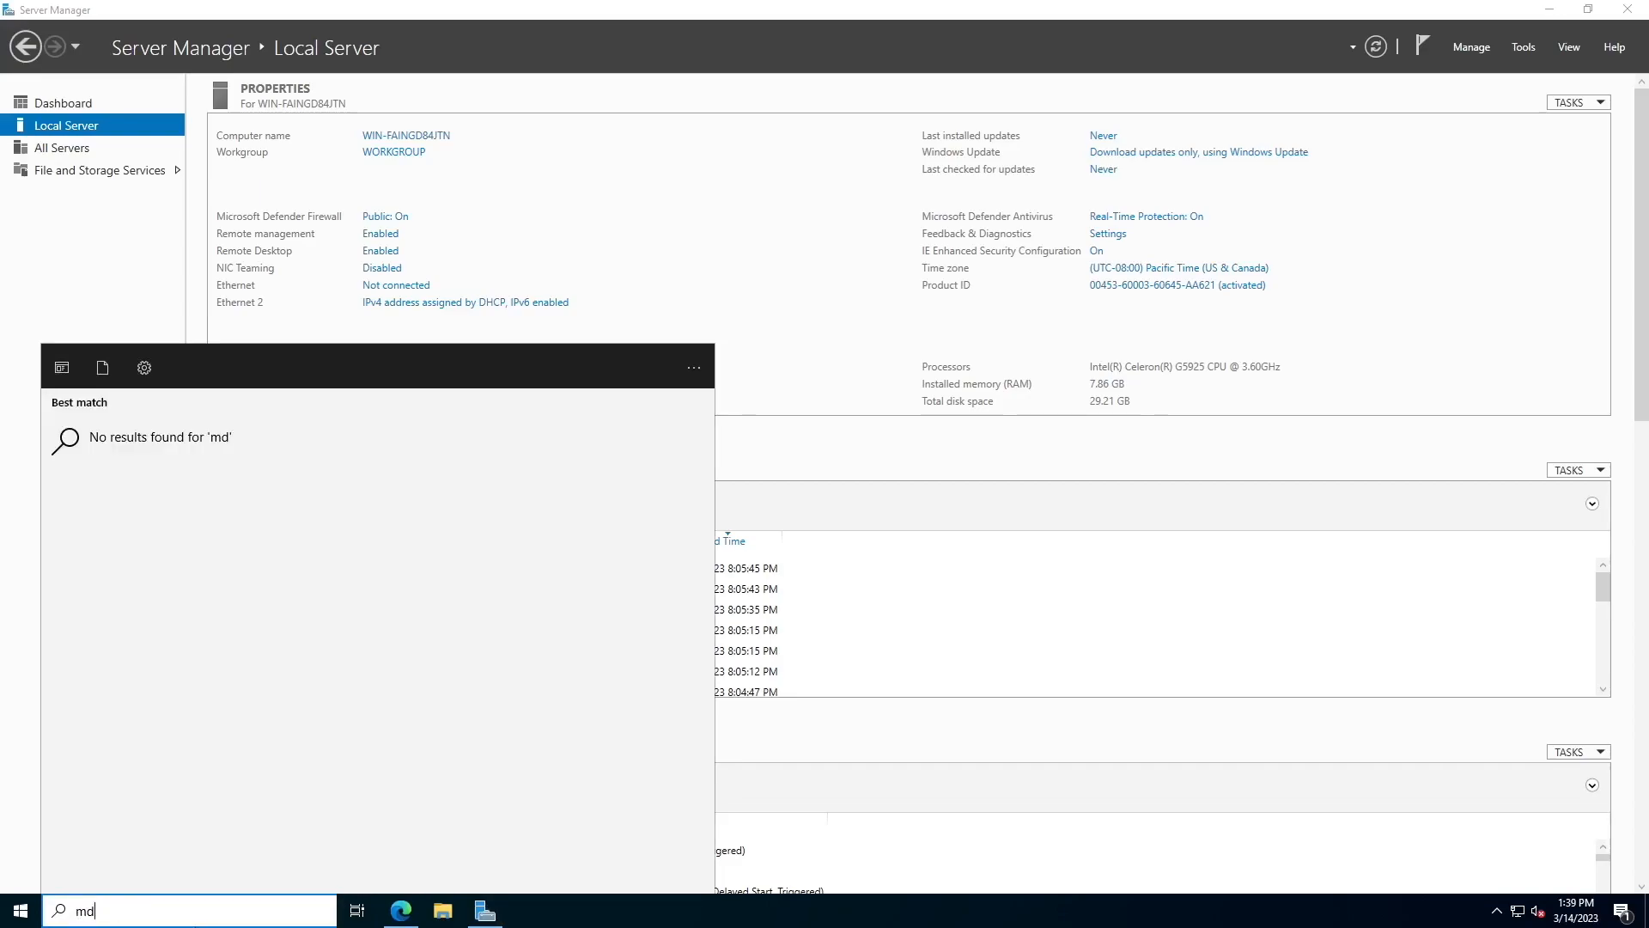
key("BackSpace")
key("BackSpace")
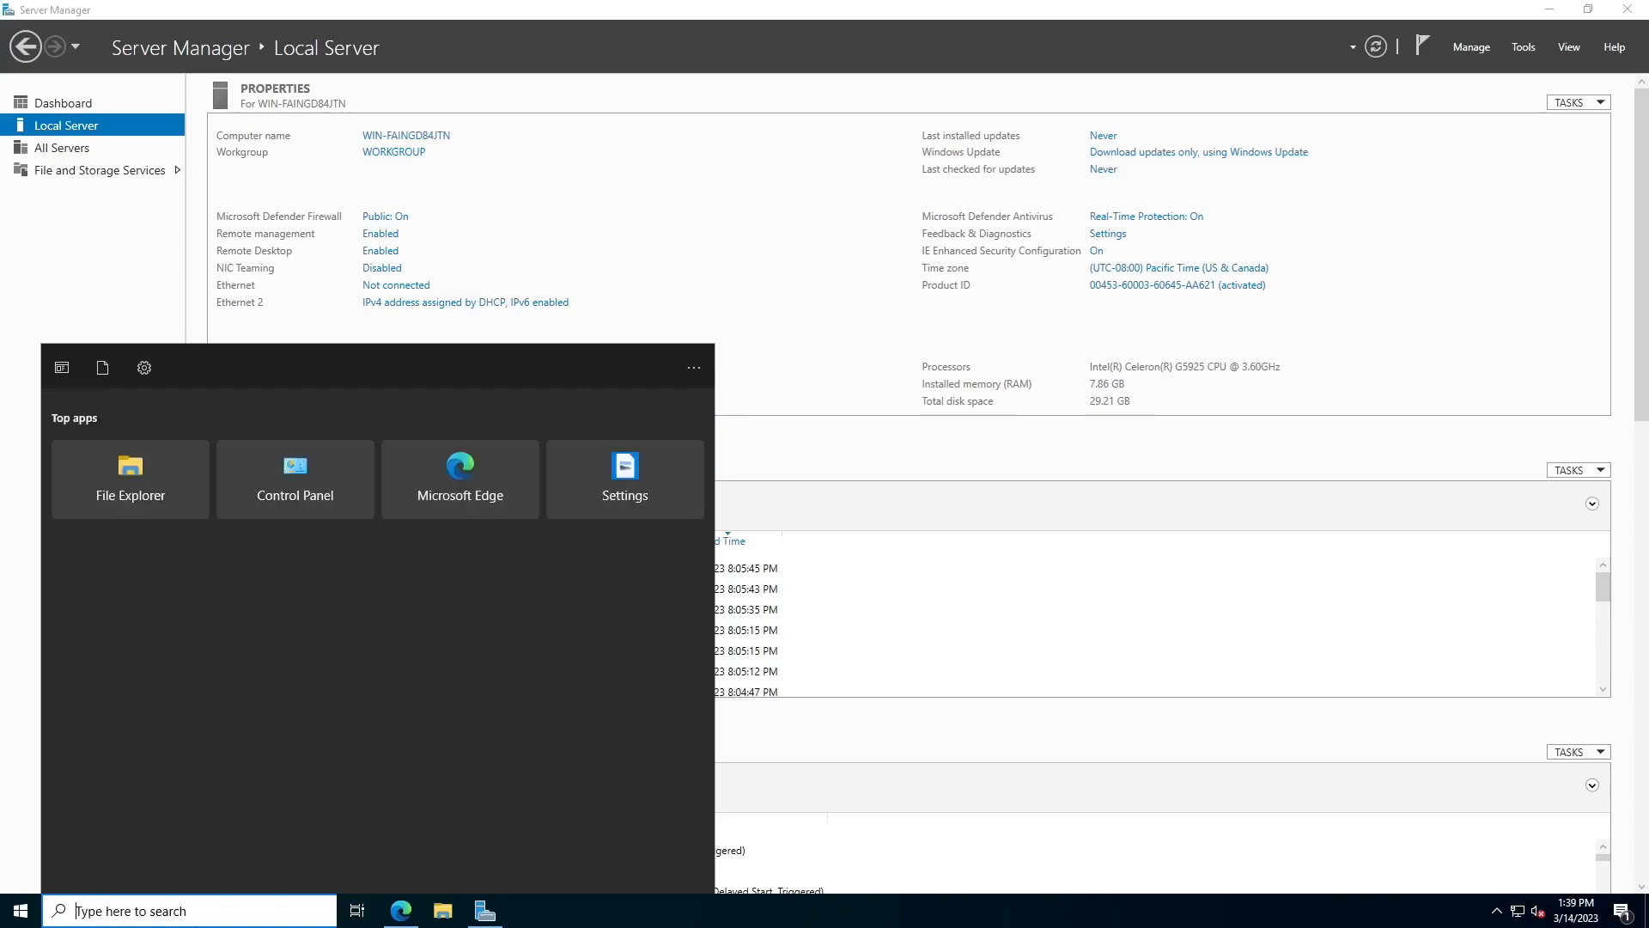
type("cmd")
key("Return")
type("ipconfig")
key("Return")
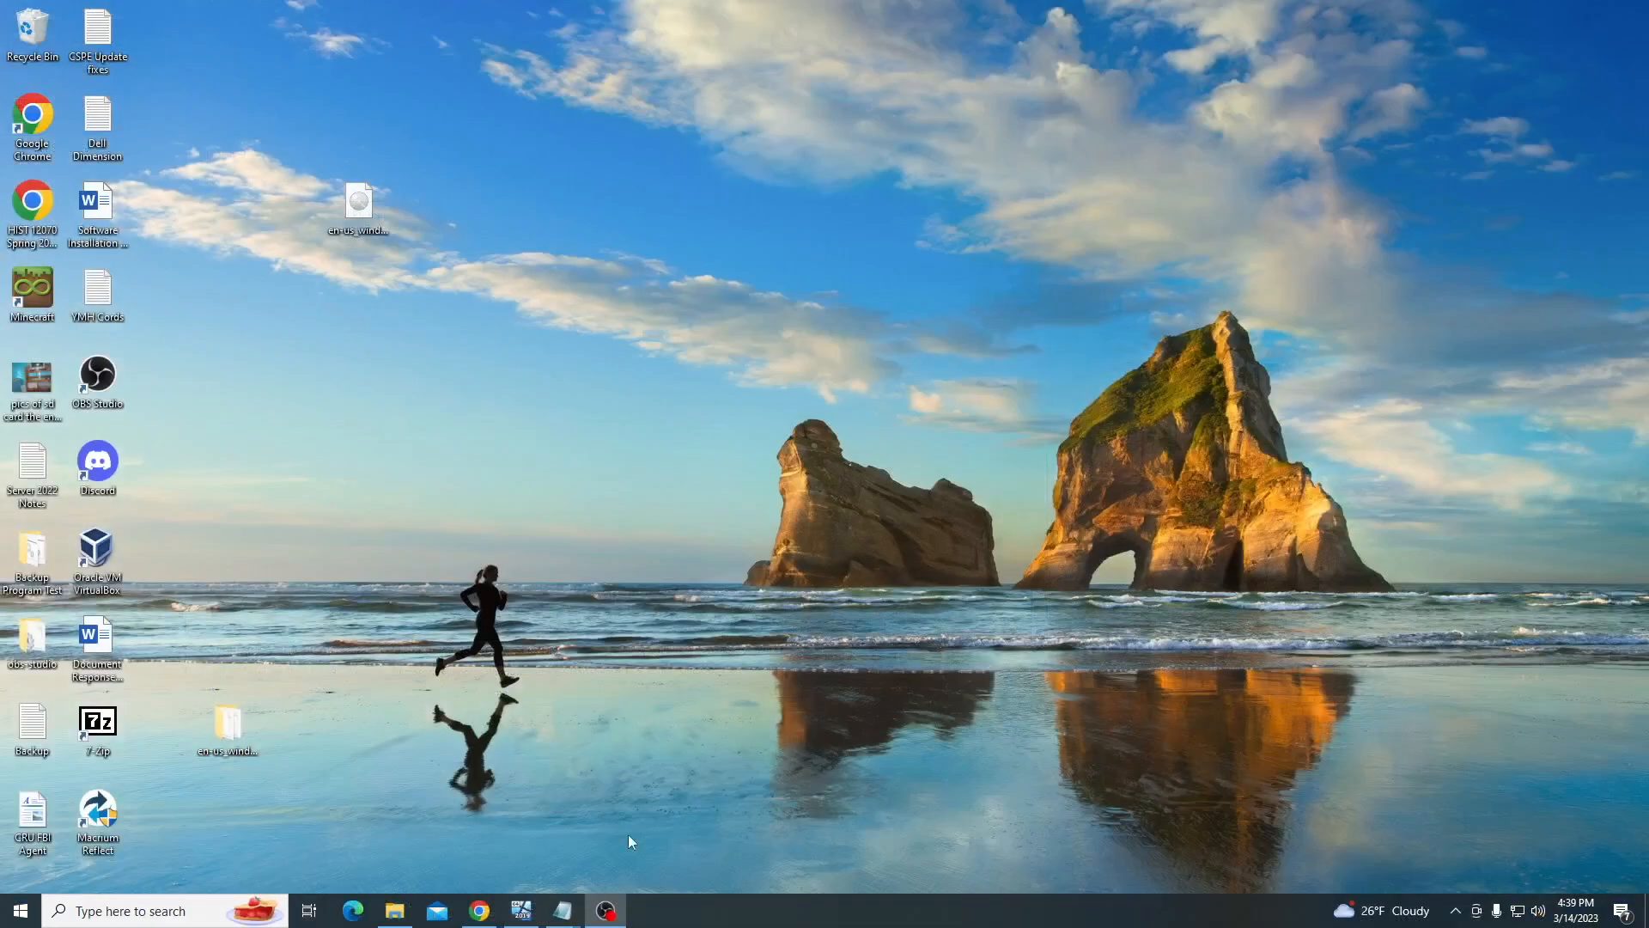
left_click(521, 910)
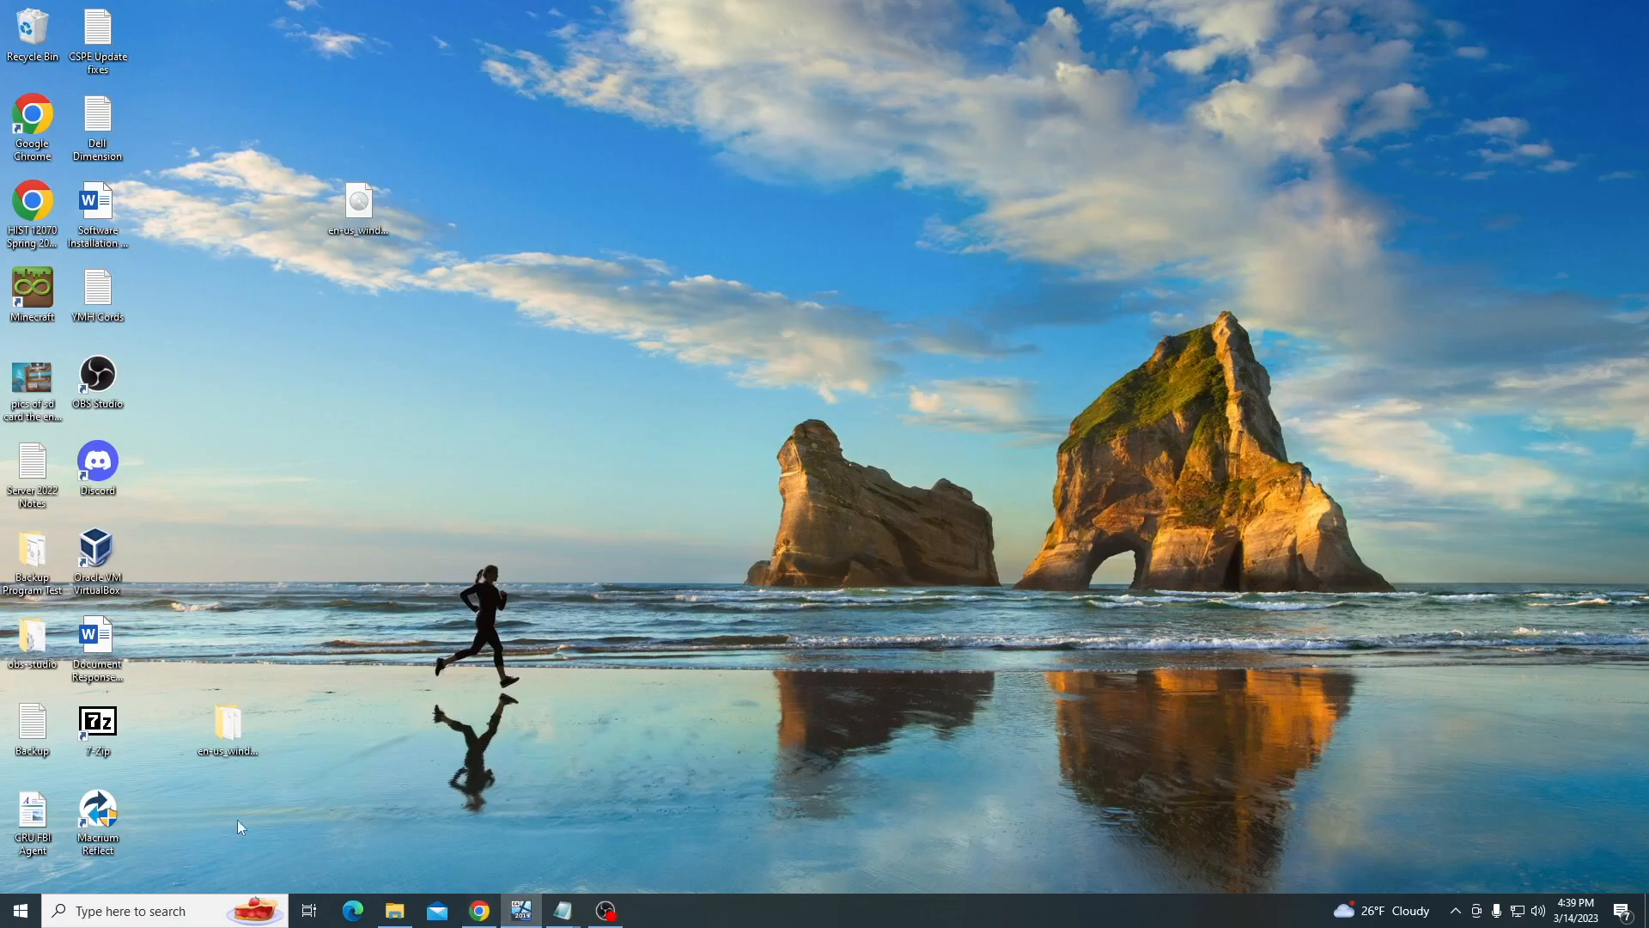
left_click_drag(498, 267, 845, 282)
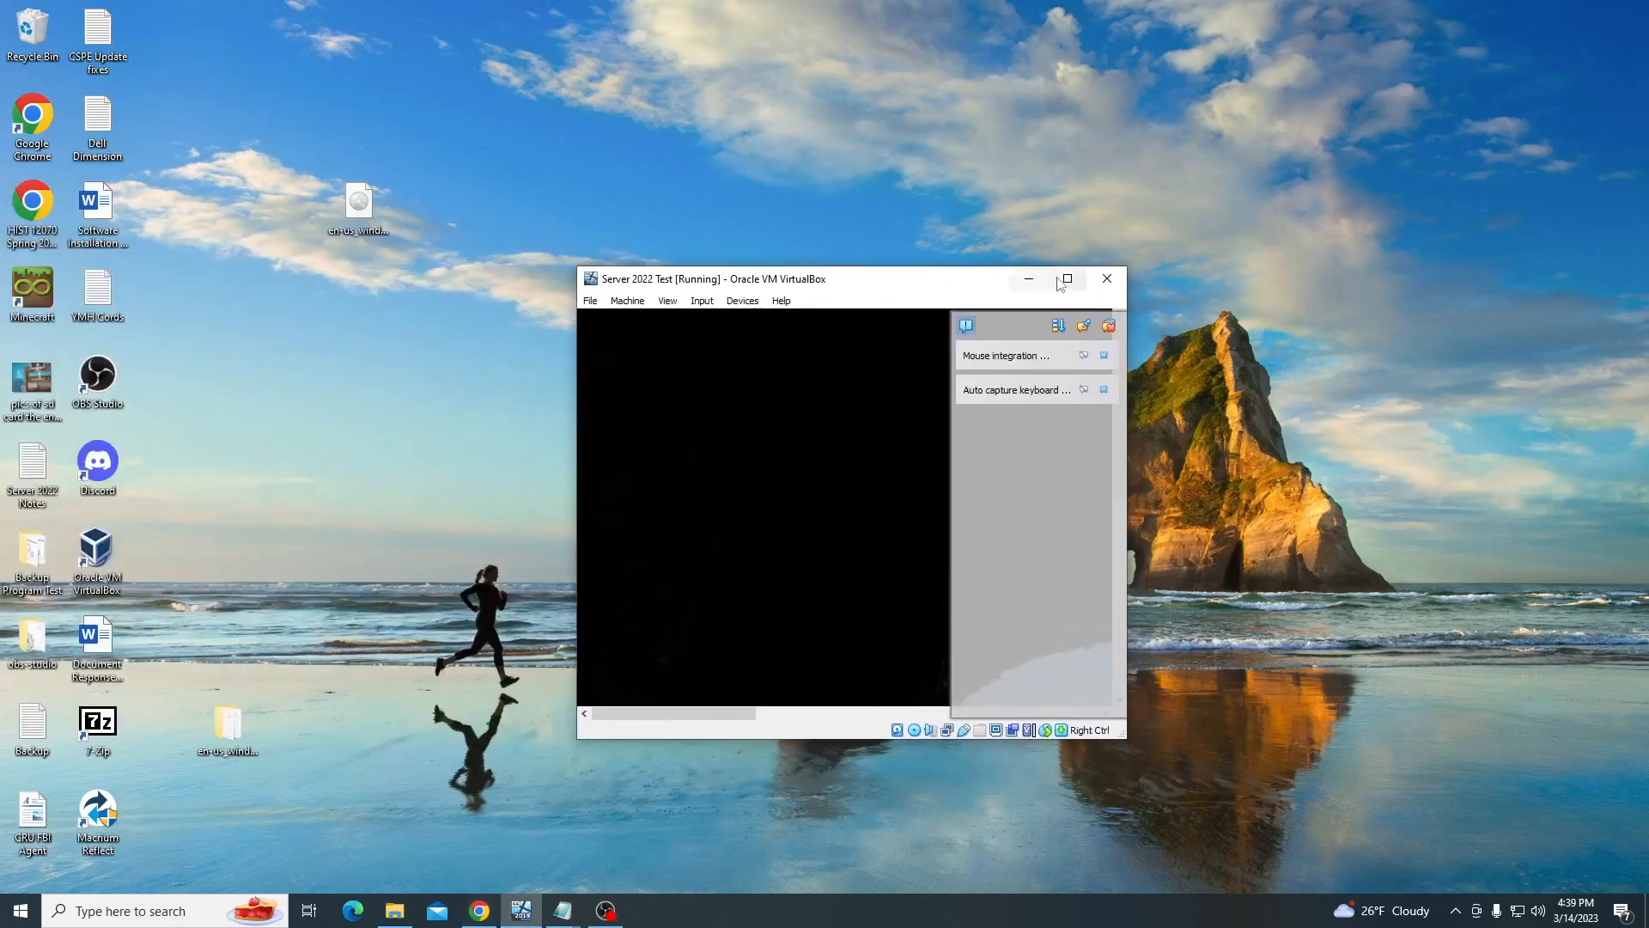
left_click(1068, 280)
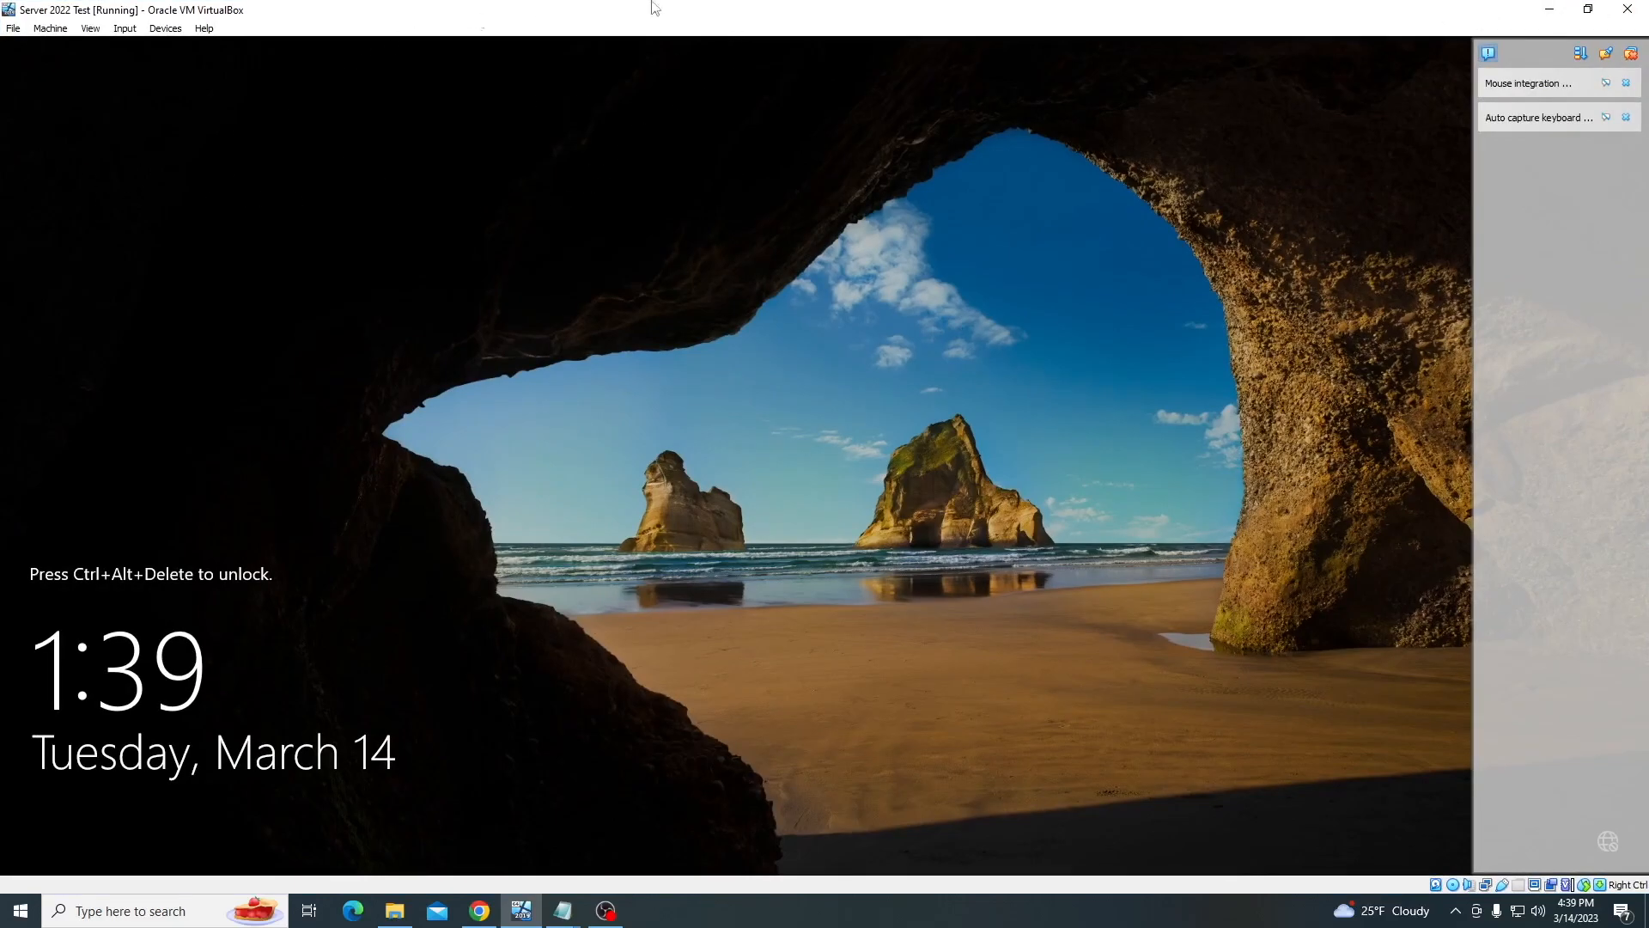
left_click(1551, 11)
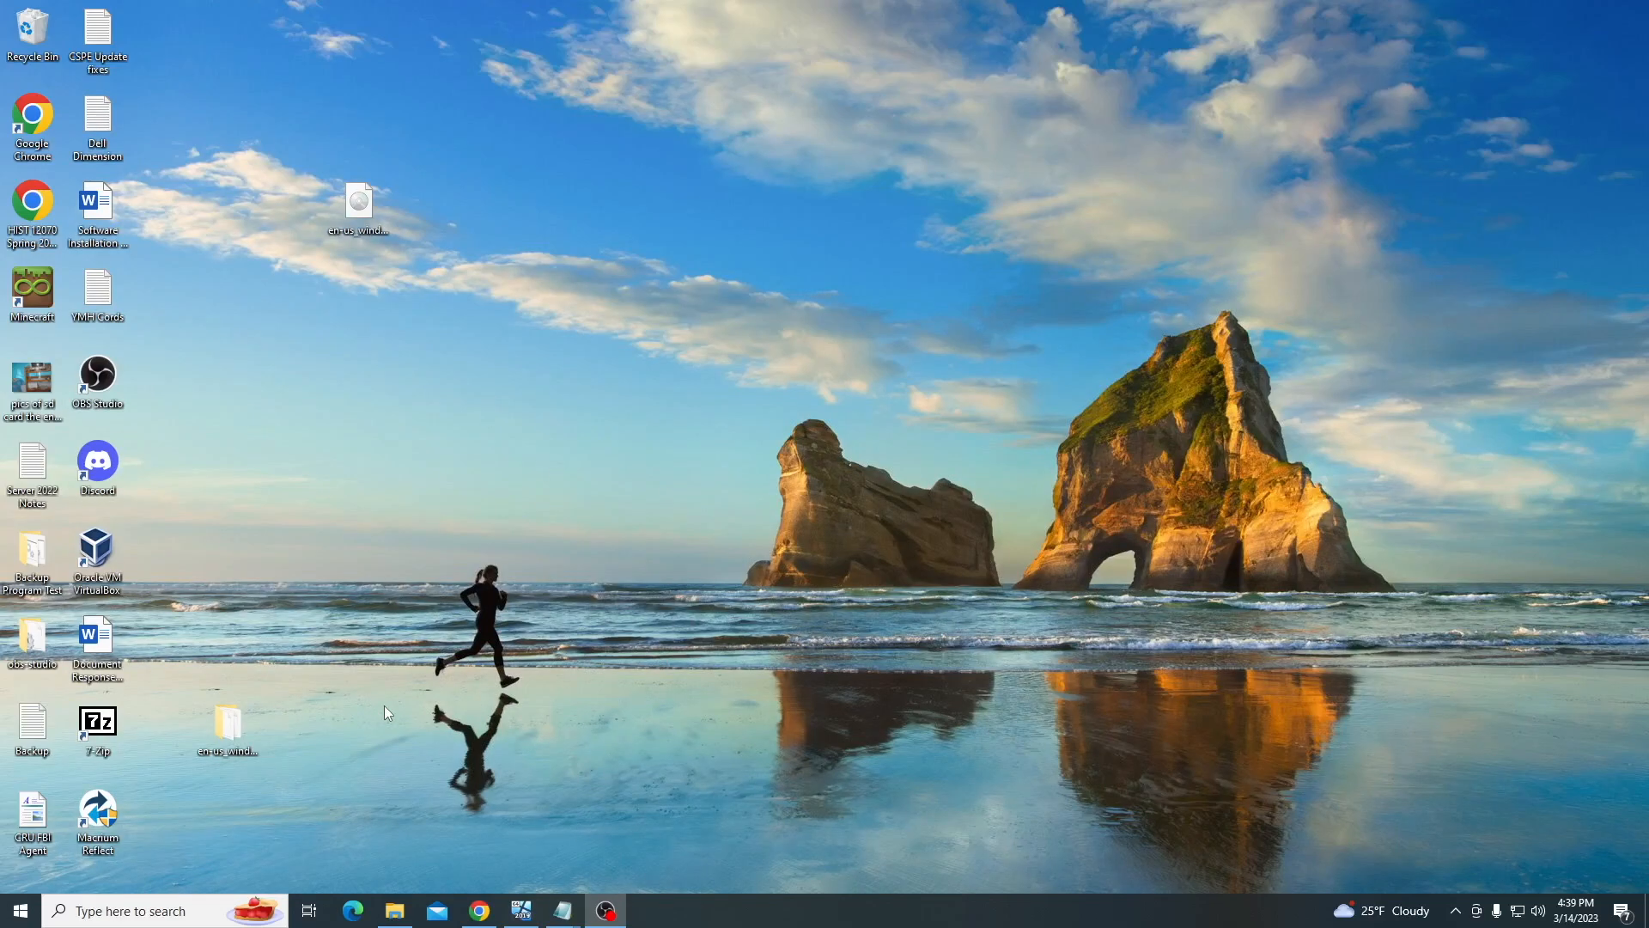
left_click(165, 917)
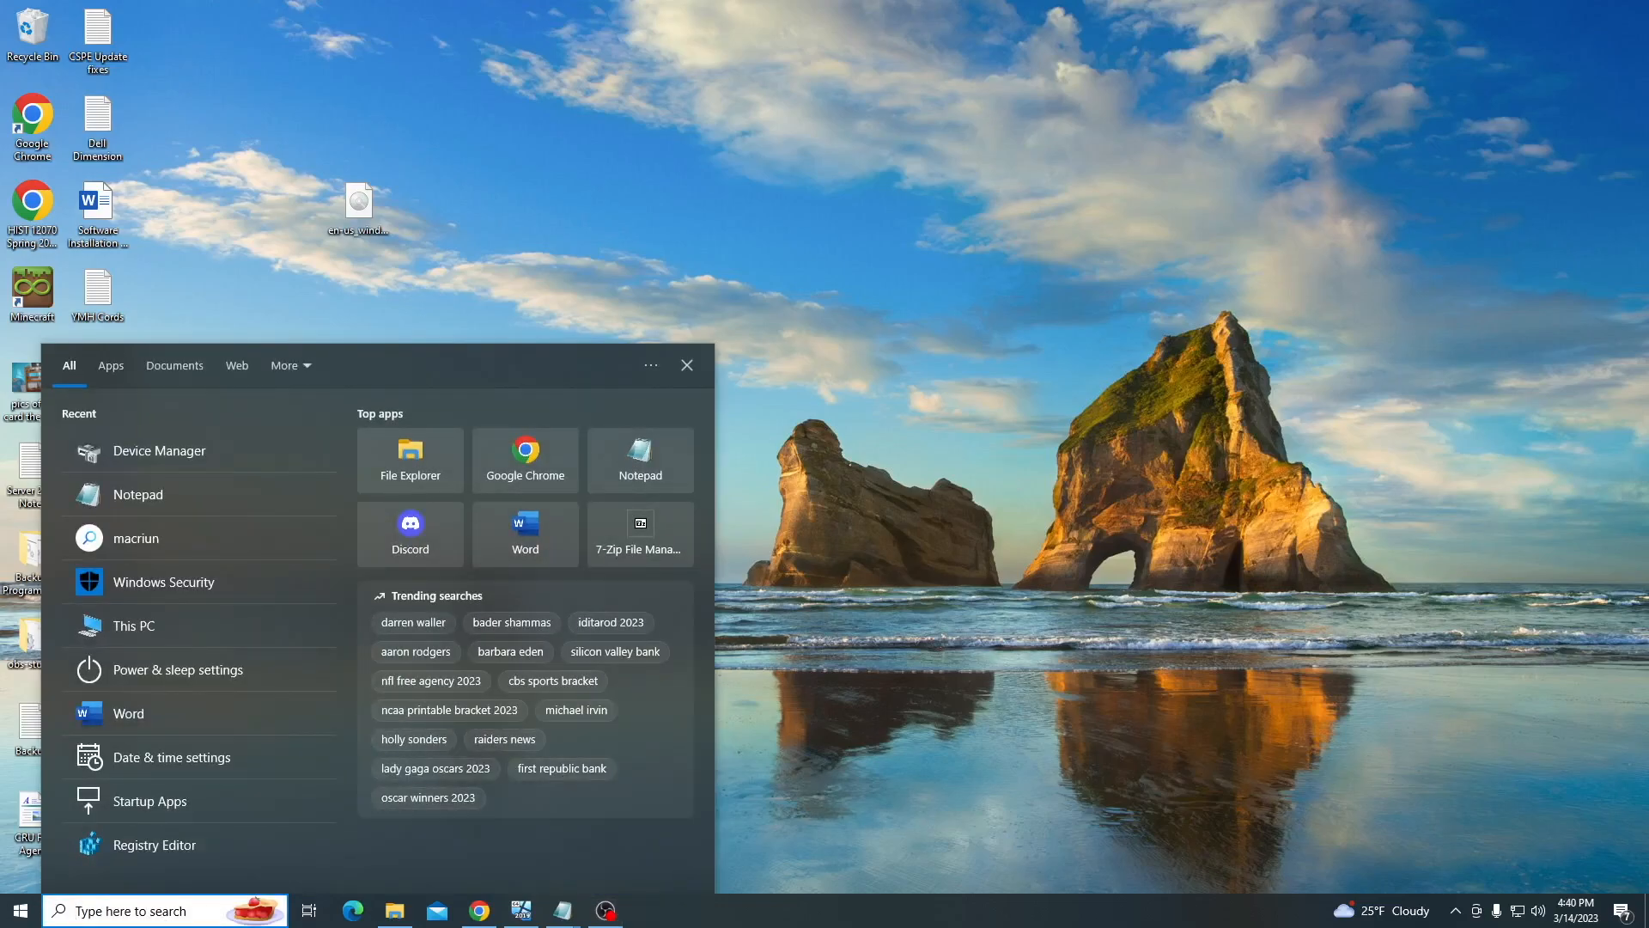
Launch Remote Desktop Connection from a 'remo' search and connect to 192.168.1.23
type("remo")
key("Return")
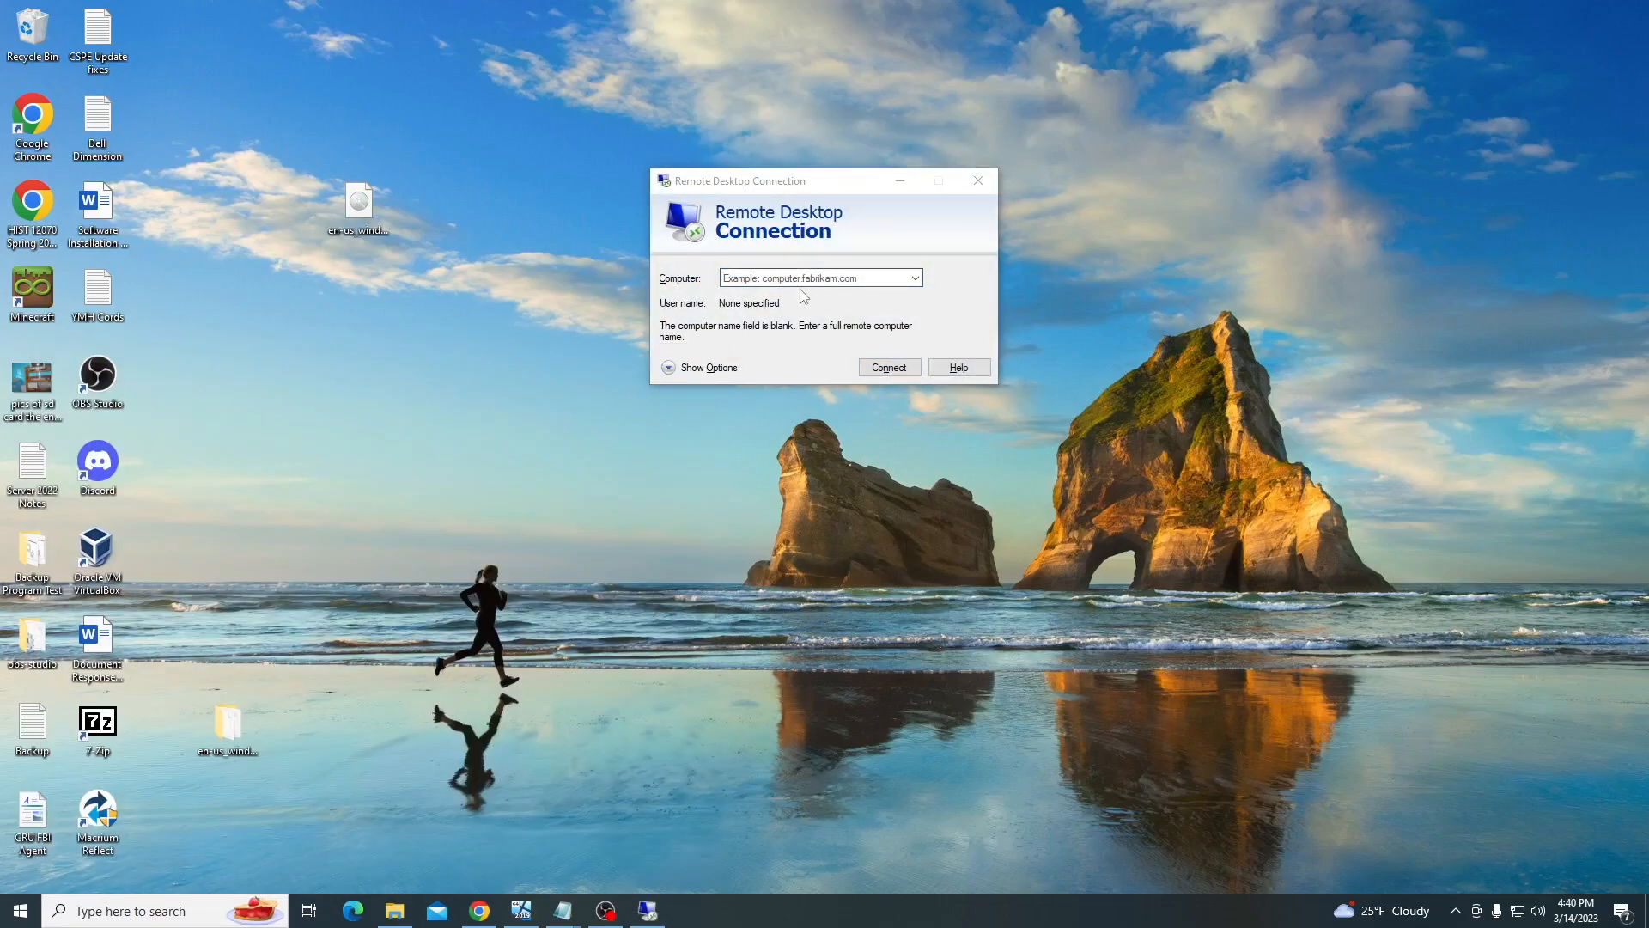
type("192.168")
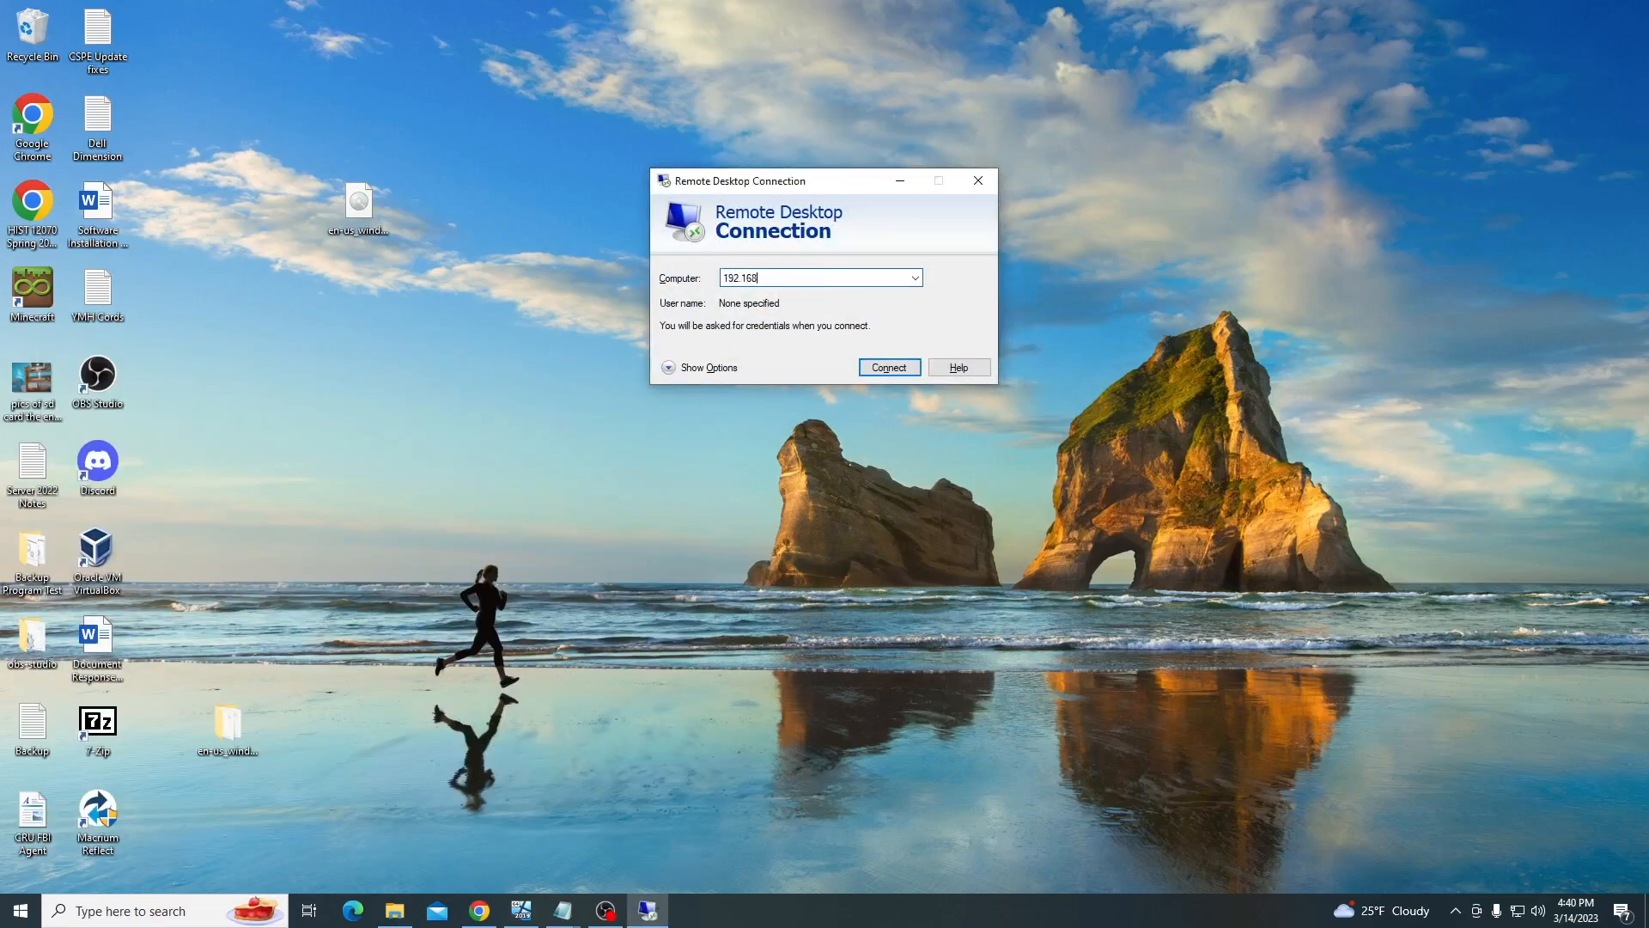
type(".1.23")
key("Return")
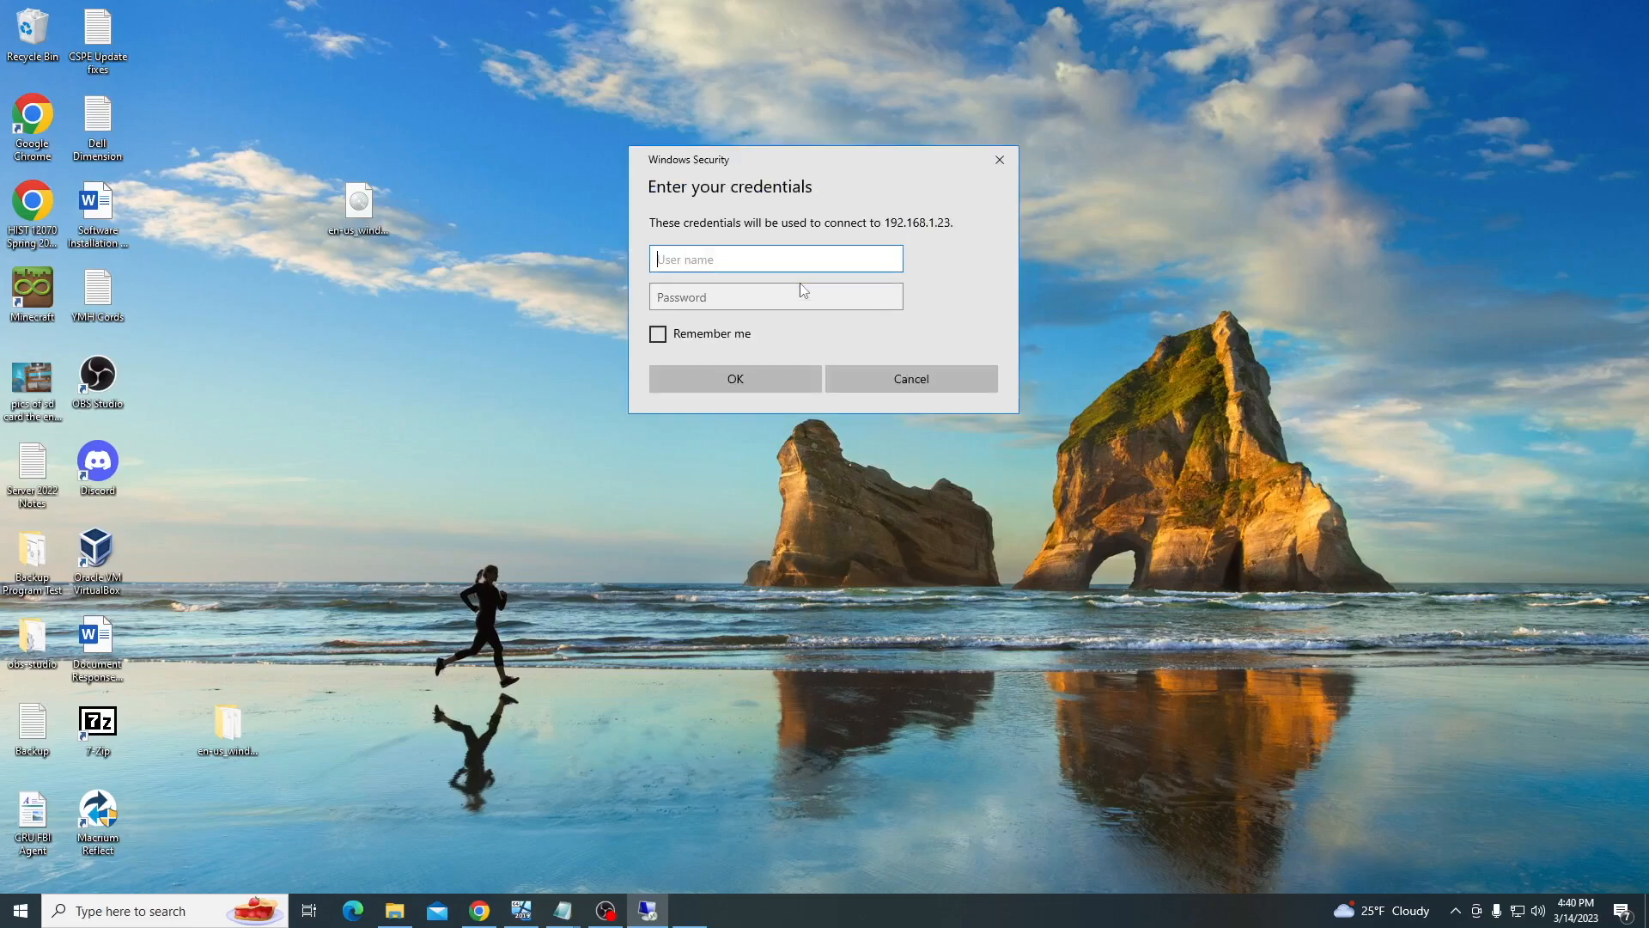
Sign in with user name Administrator and the account password
type("Administrator")
key("Tab")
type("•••••••")
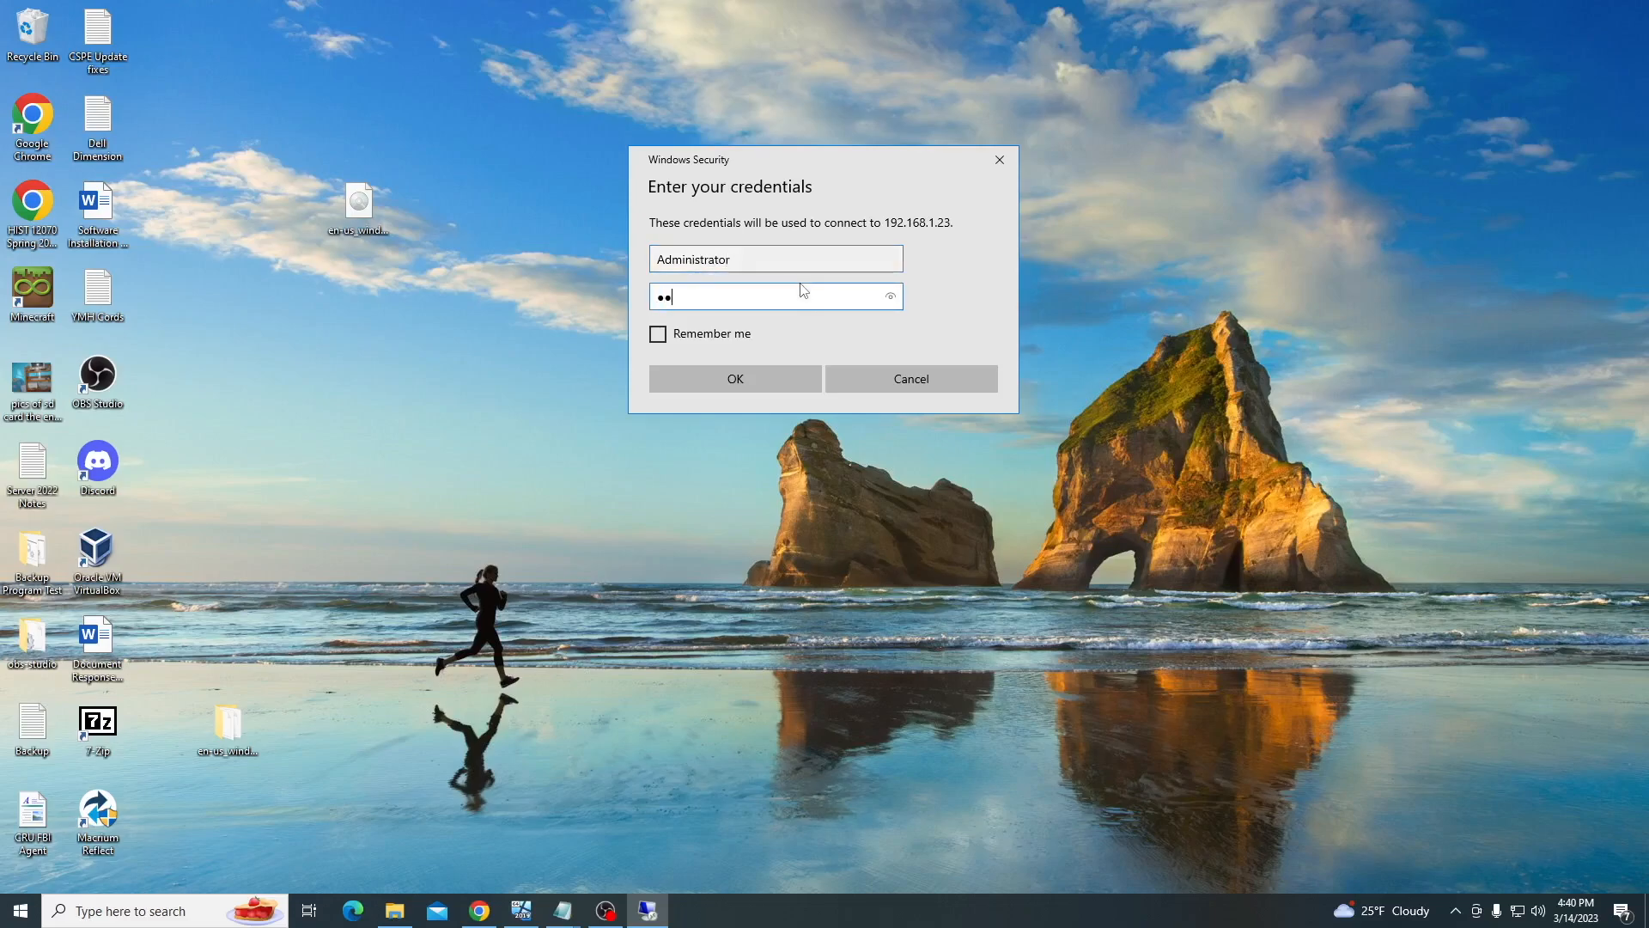
type("•••••")
key("Return")
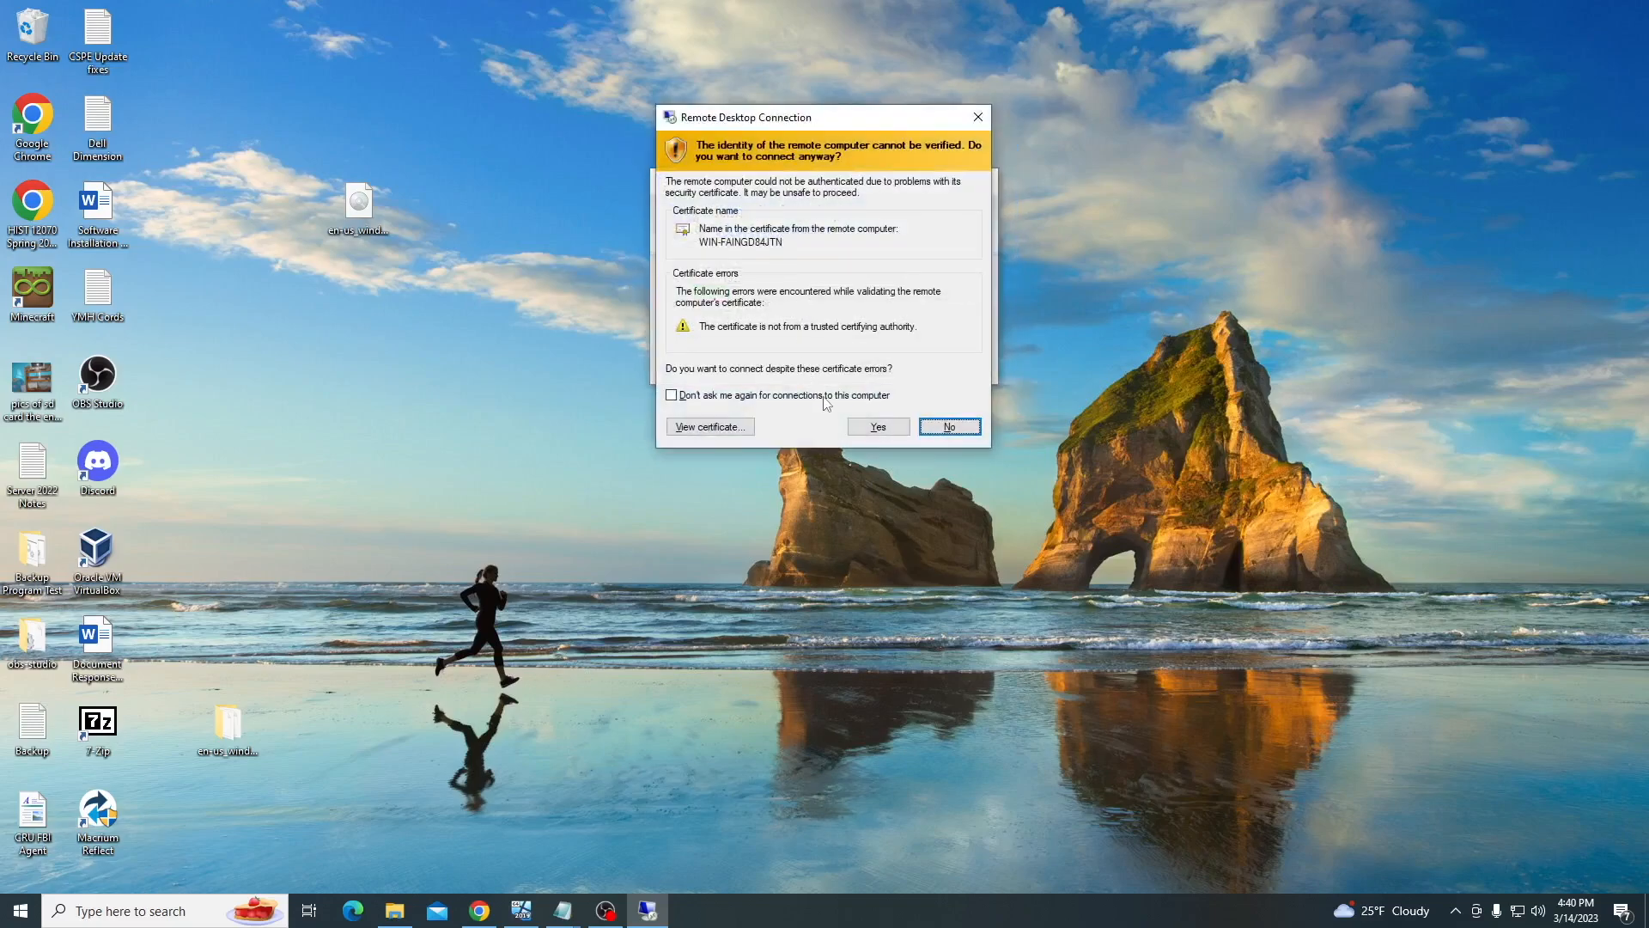
Accept the certificate to open the server session in a window, then sign in to the VirtualBox VM and restore it down
left_click(871, 425)
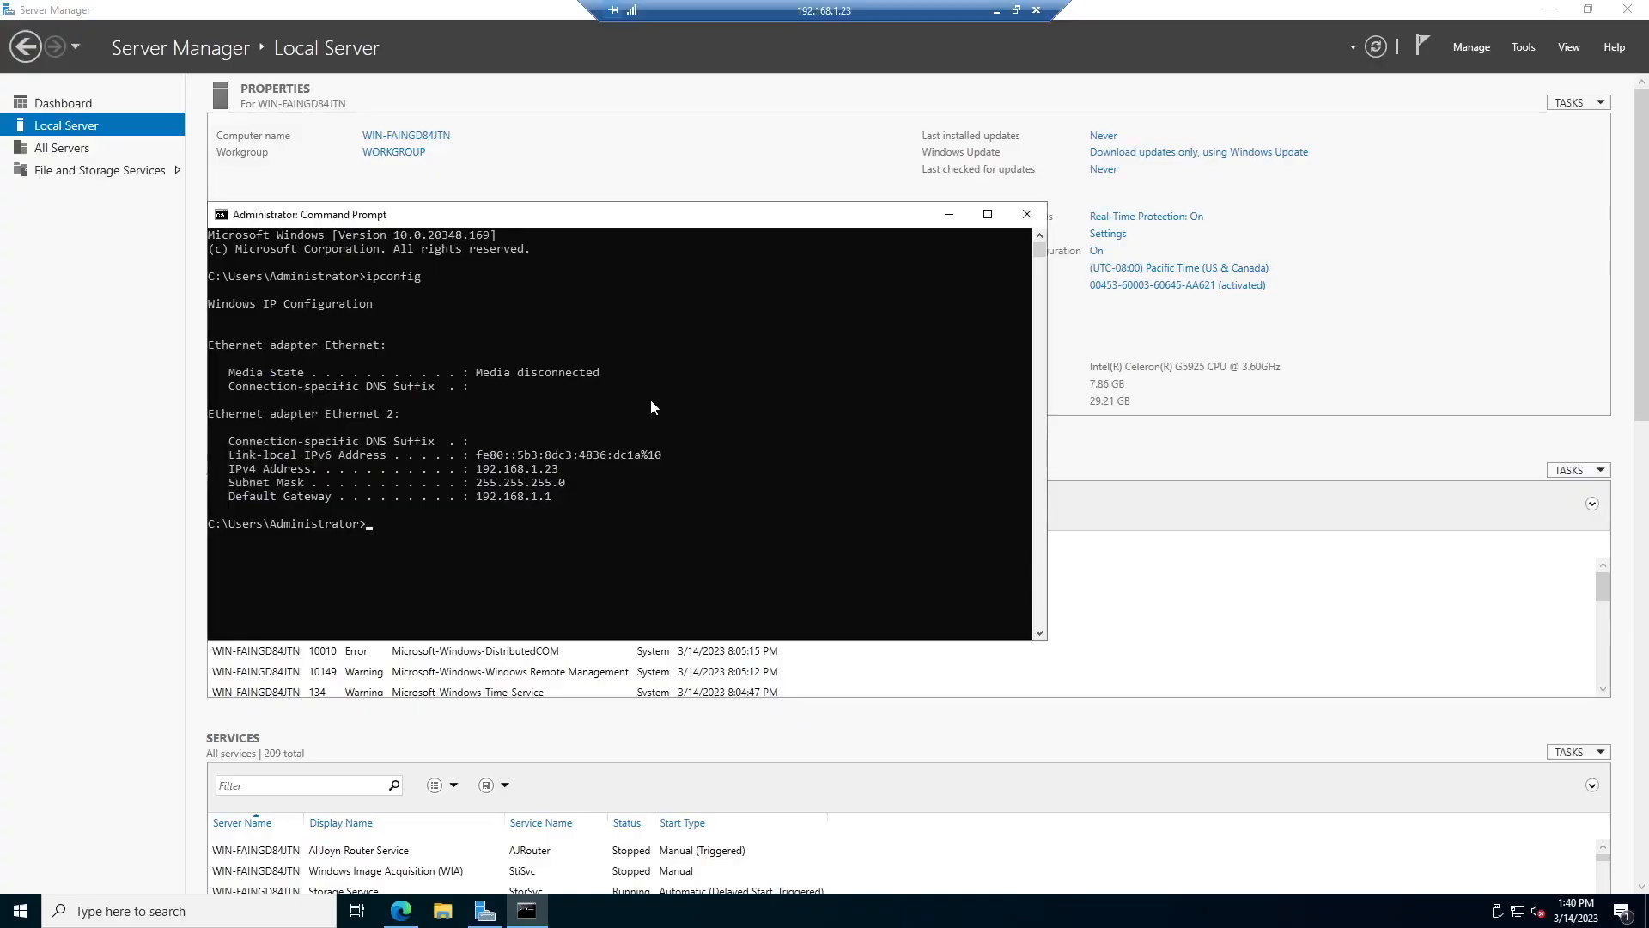
left_click(1016, 9)
left_click(521, 911)
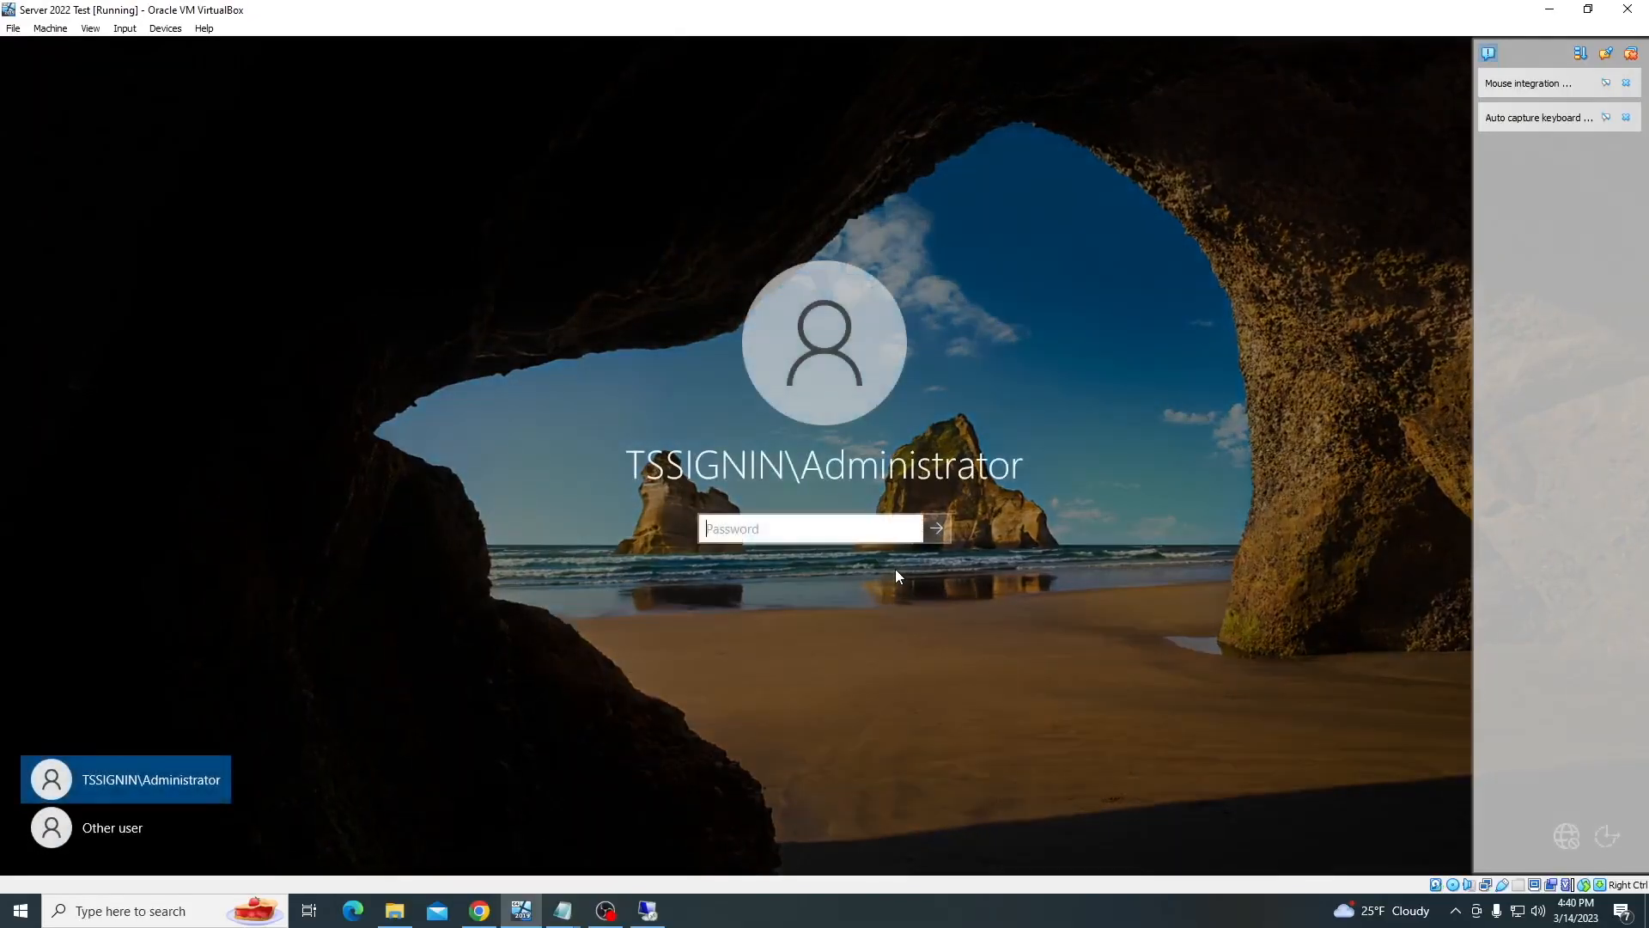
type("●●")
key("BackSpace")
key("BackSpace")
type("●●●●●●●●●●●")
key("Return")
left_click(1587, 9)
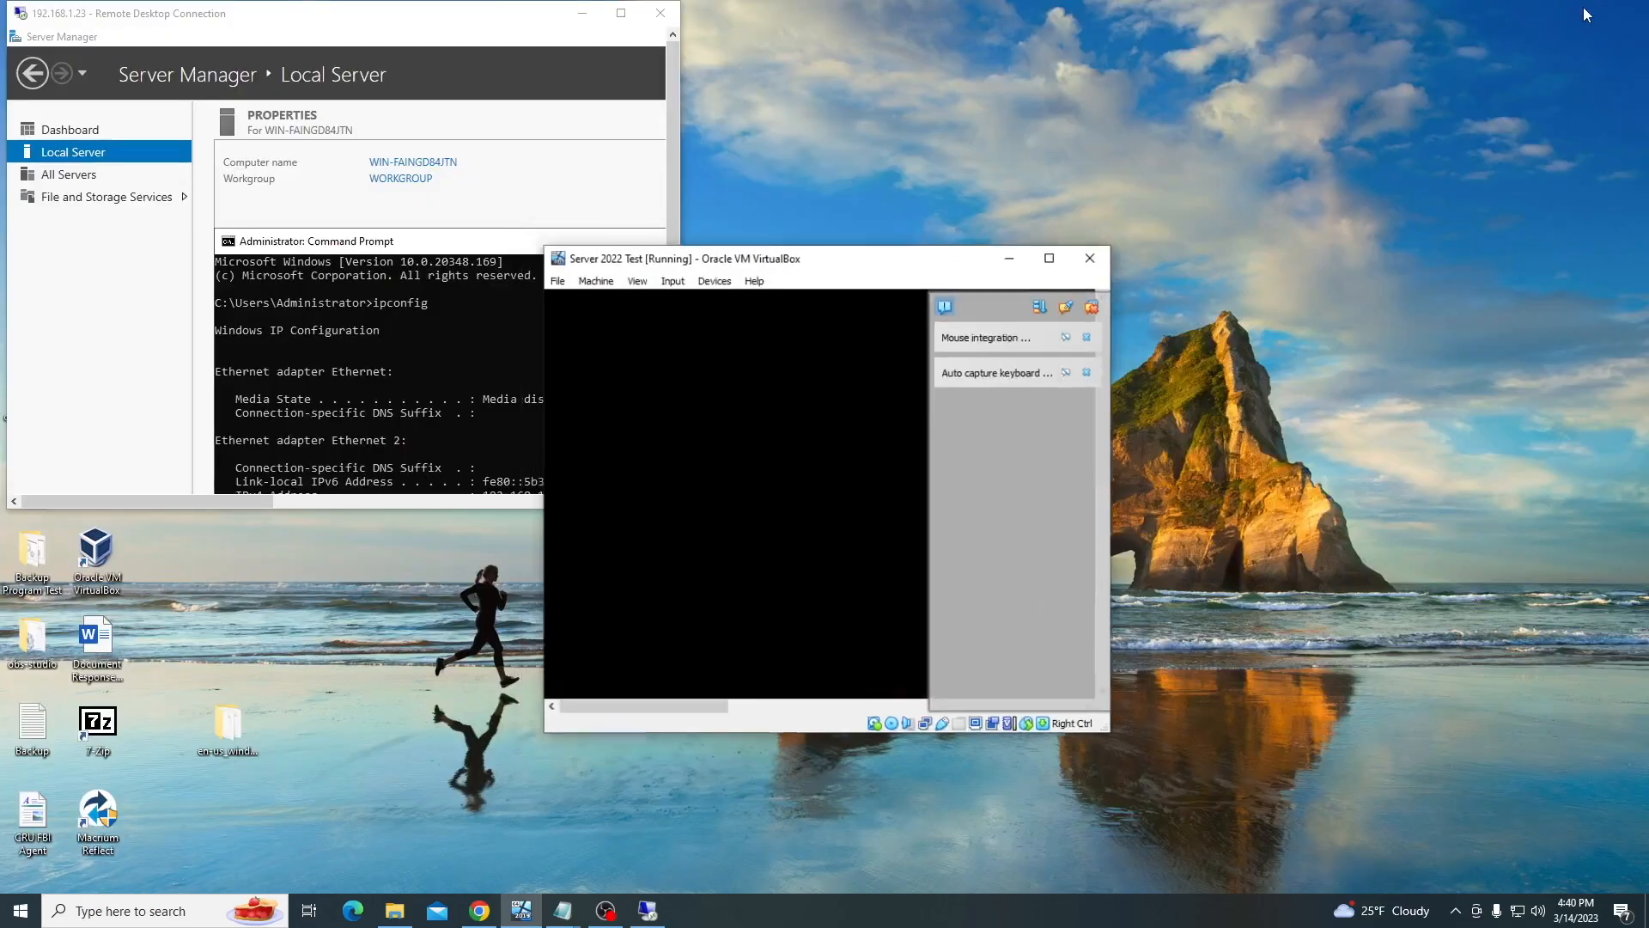
Move the VM to the right, enlarge the Remote Desktop window, and view the guest's File and Storage, DNS and AD DS pages
left_click_drag(899, 297, 1019, 43)
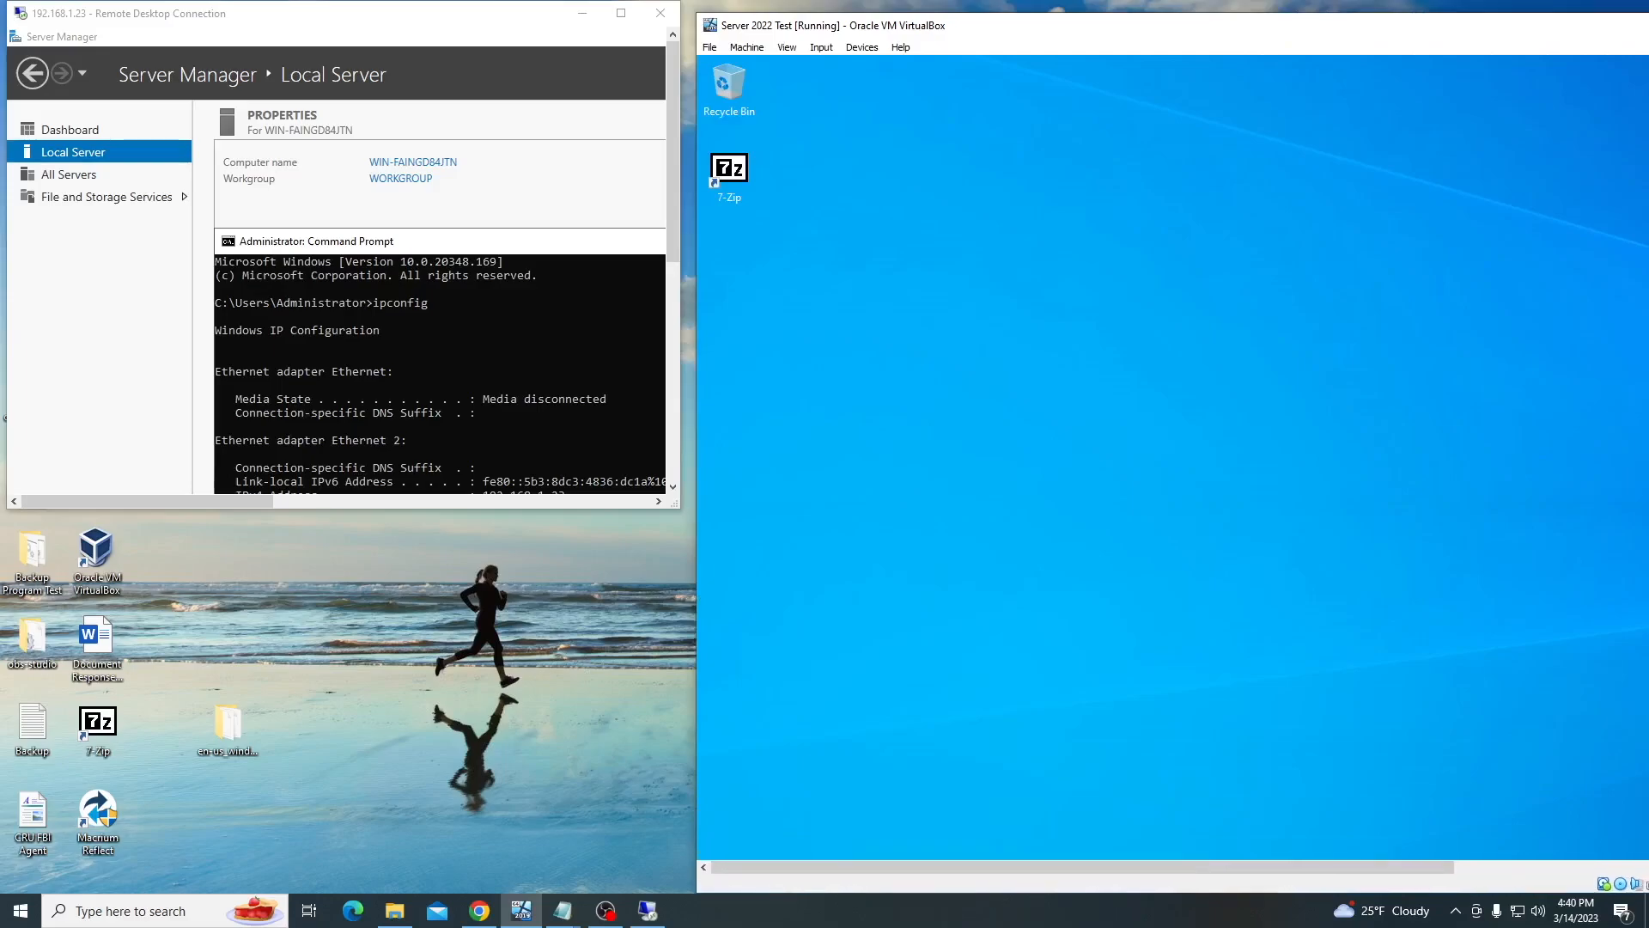
left_click_drag(679, 508, 638, 881)
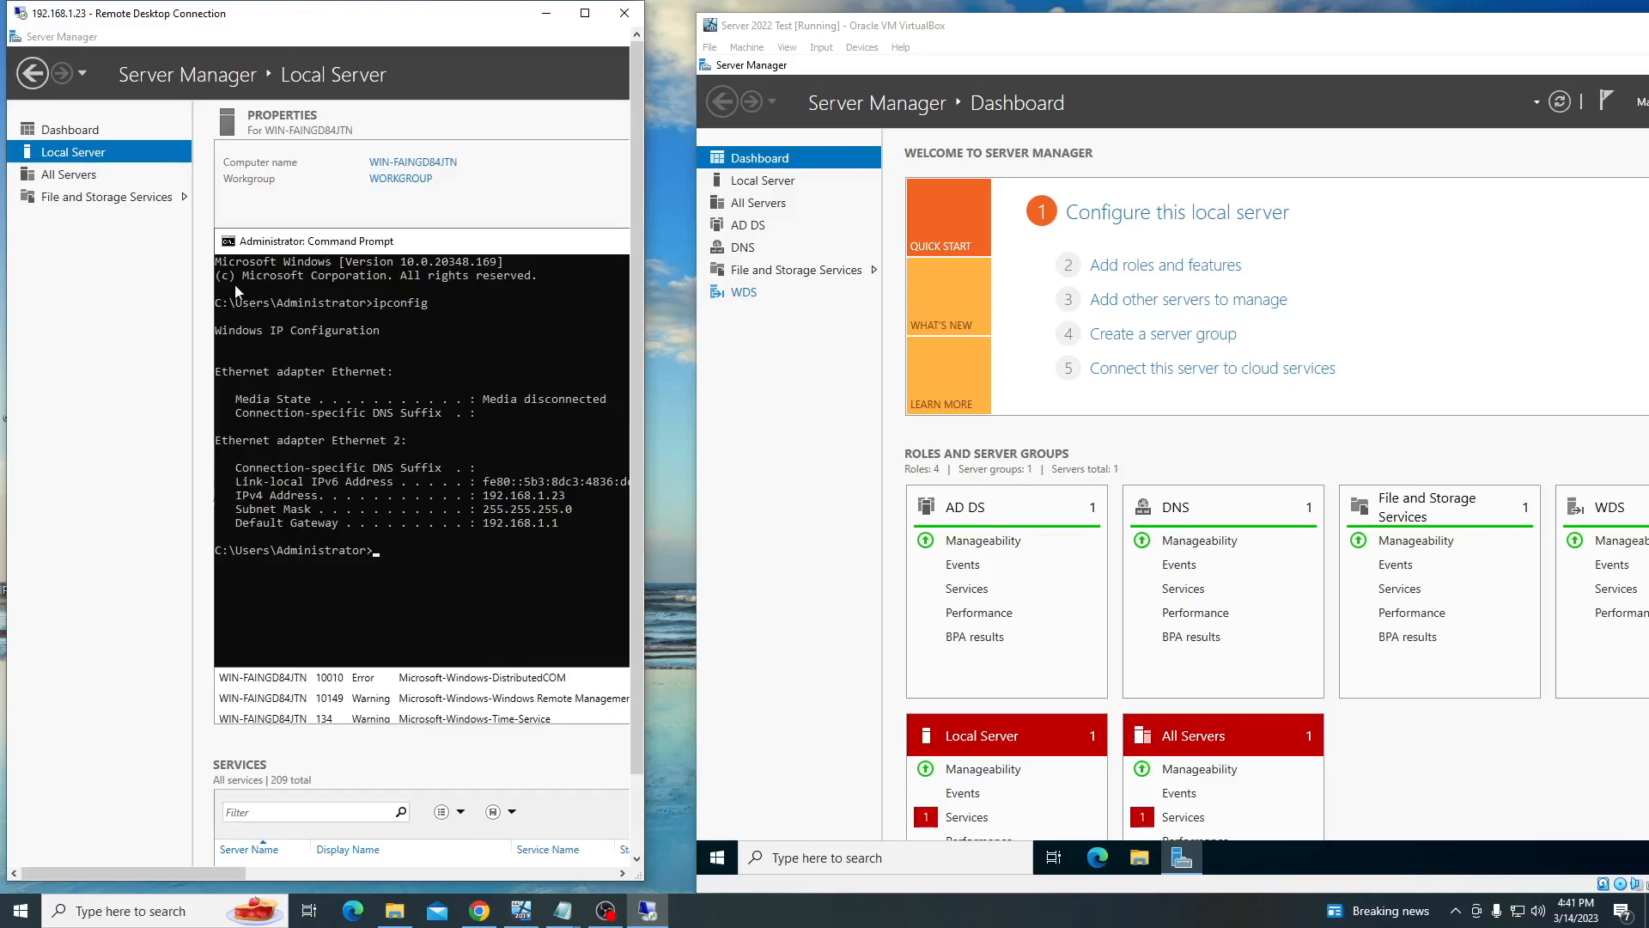
left_click(777, 270)
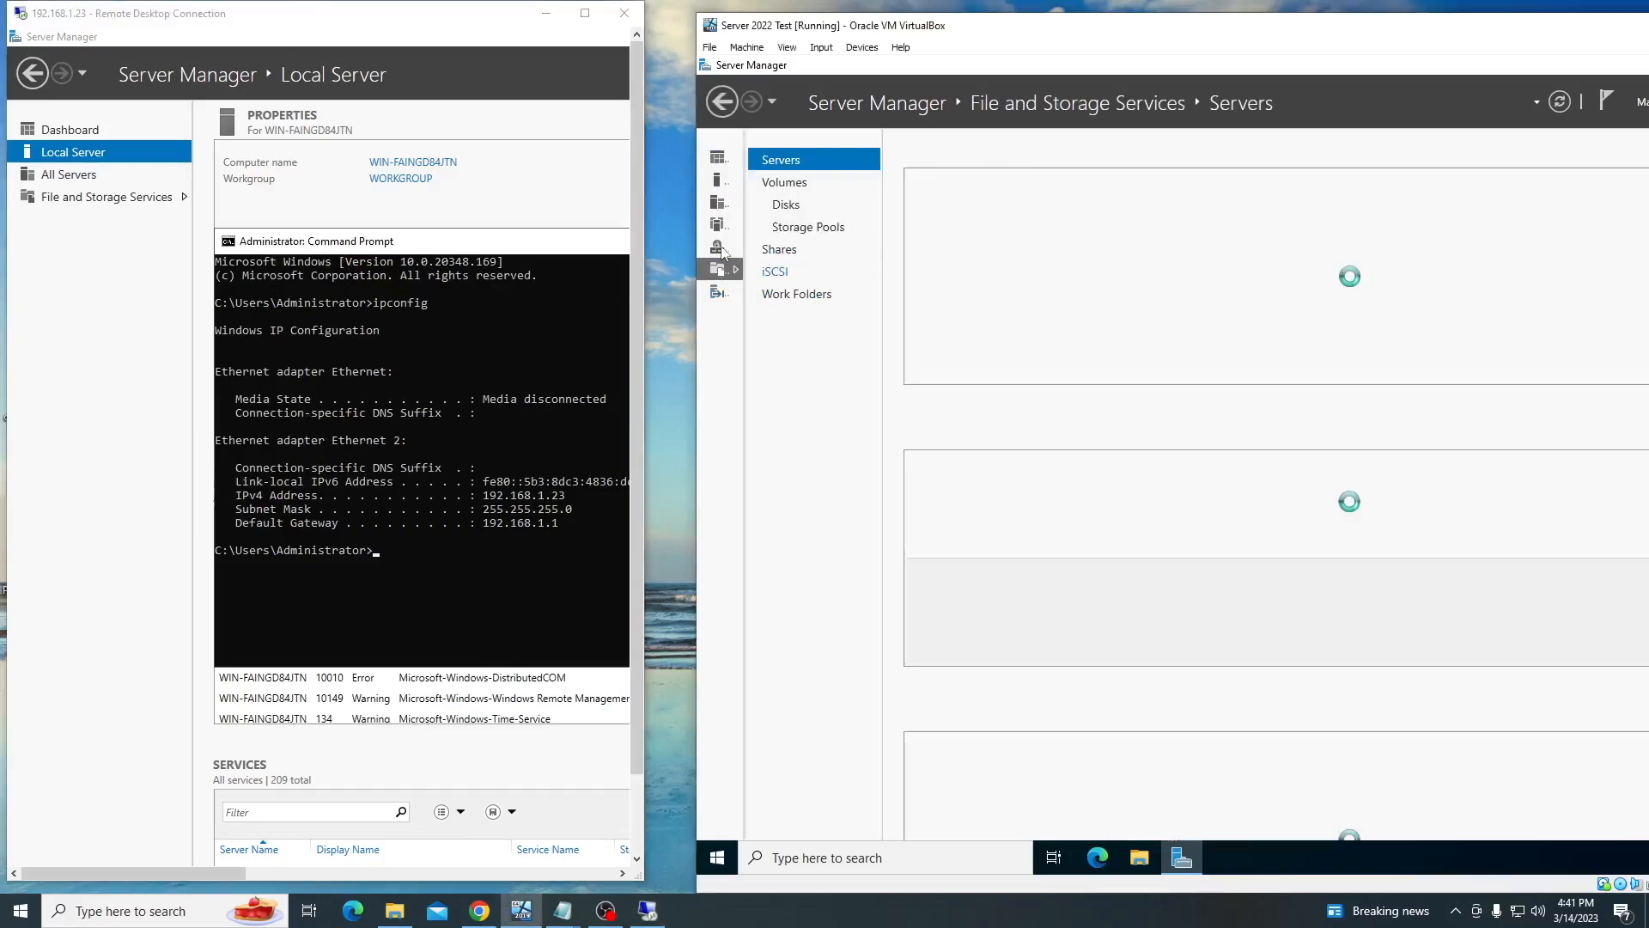
left_click(720, 245)
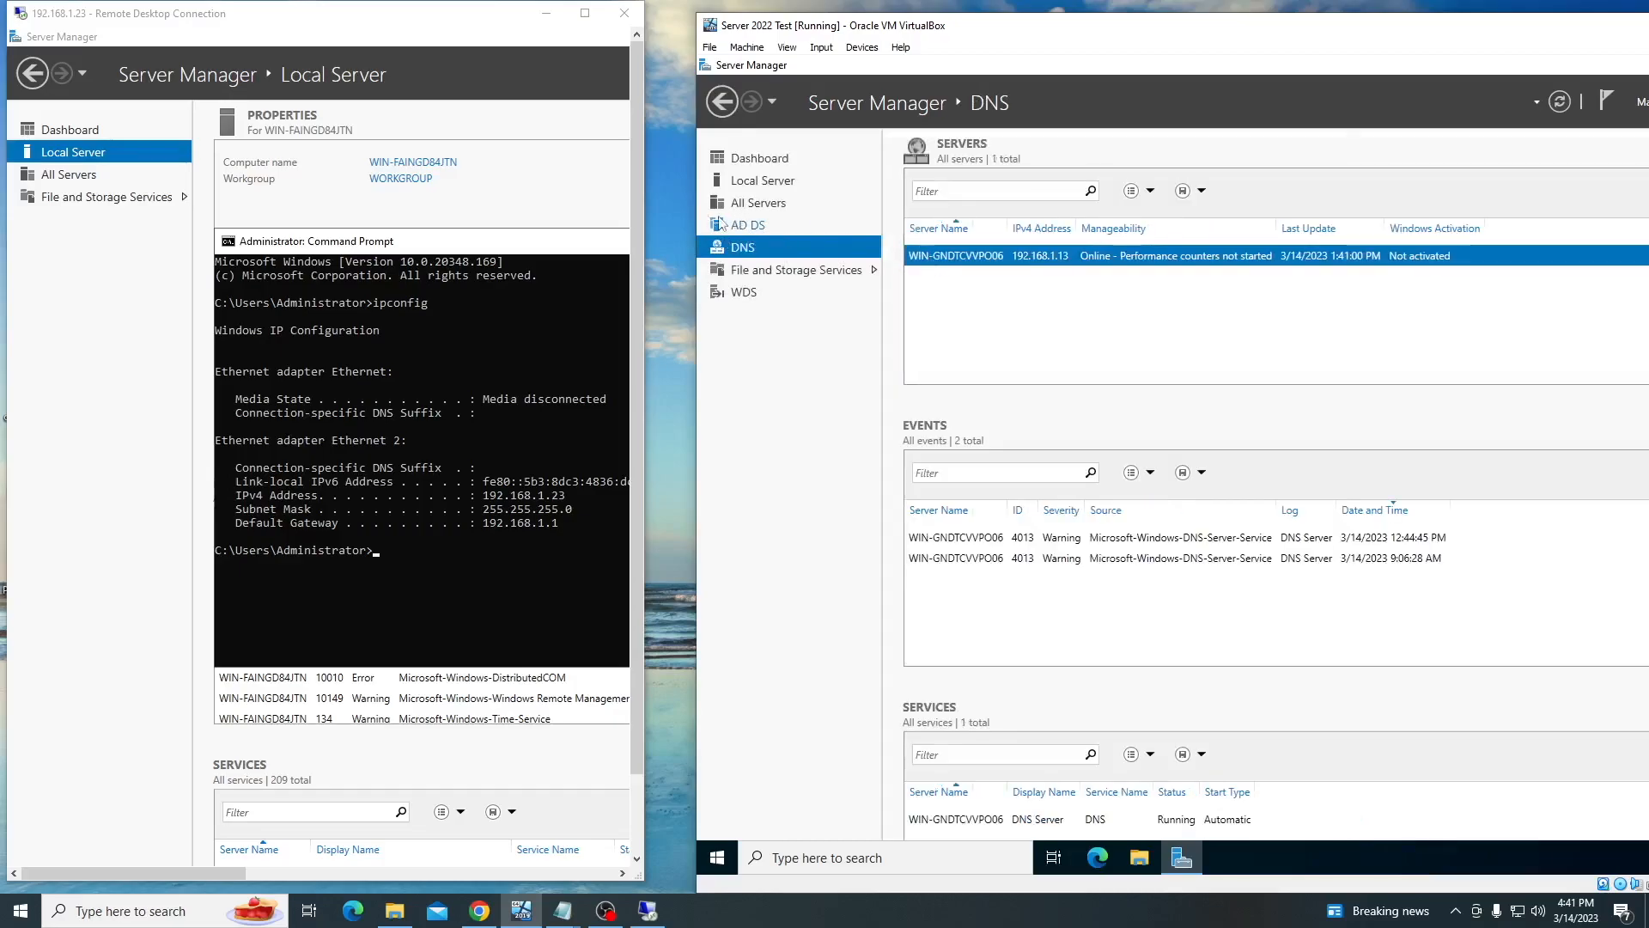
left_click(748, 225)
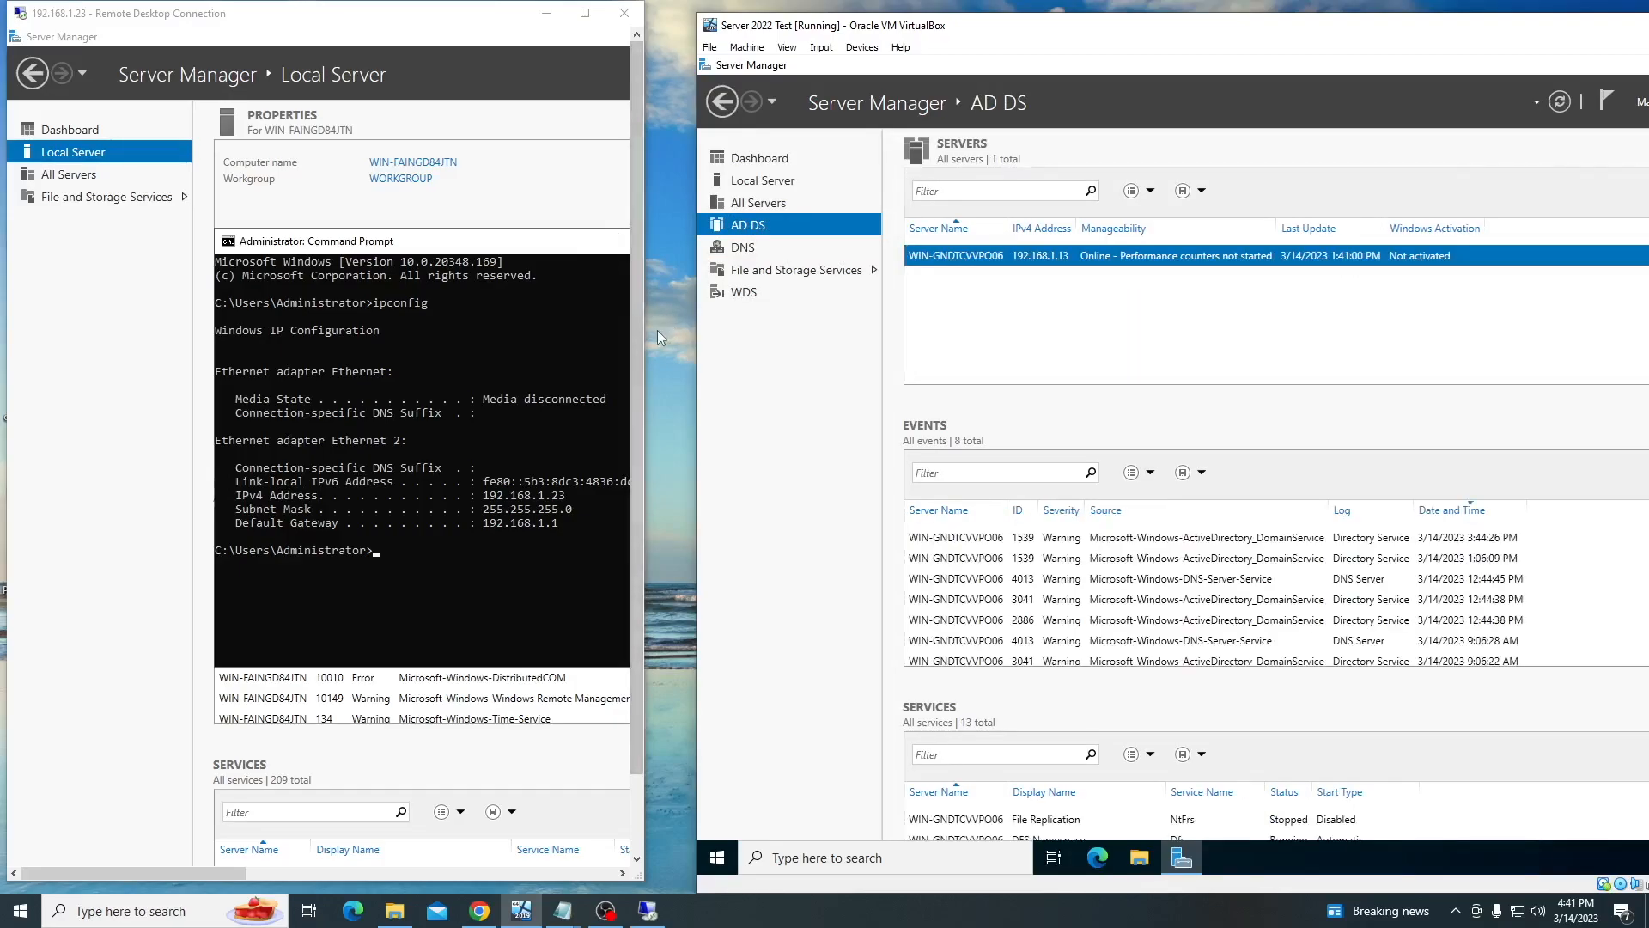
left_click_drag(644, 341, 1372, 335)
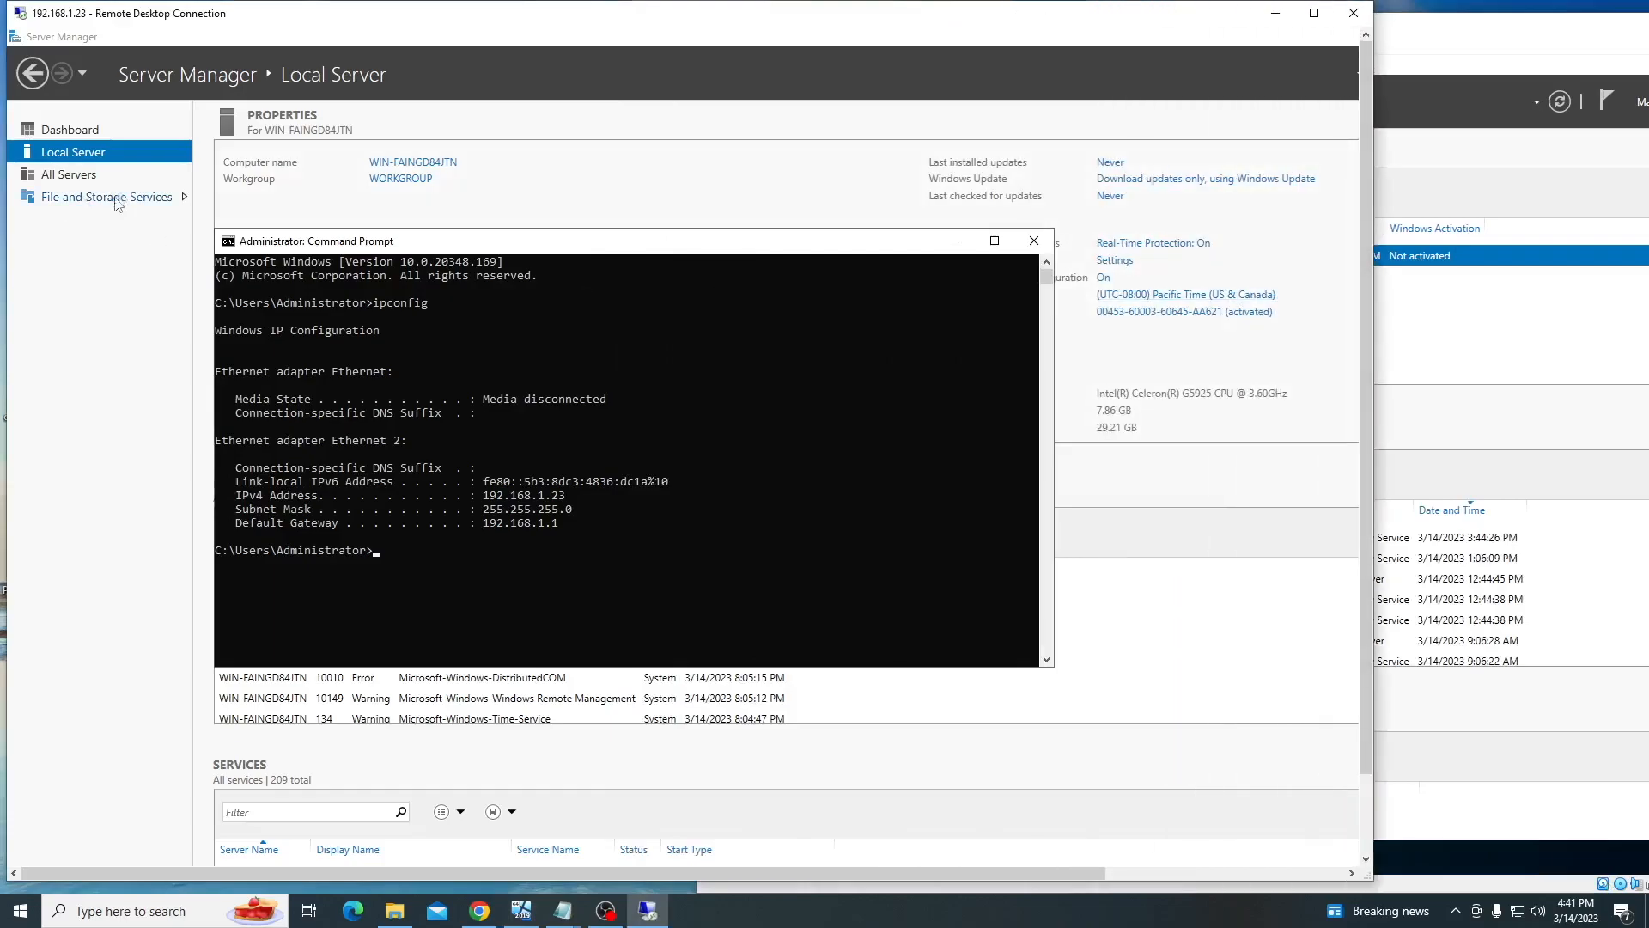
Close the server's Command Prompt and minimize its Server Manager, leaving the remote desktop in a window
left_click(1418, 325)
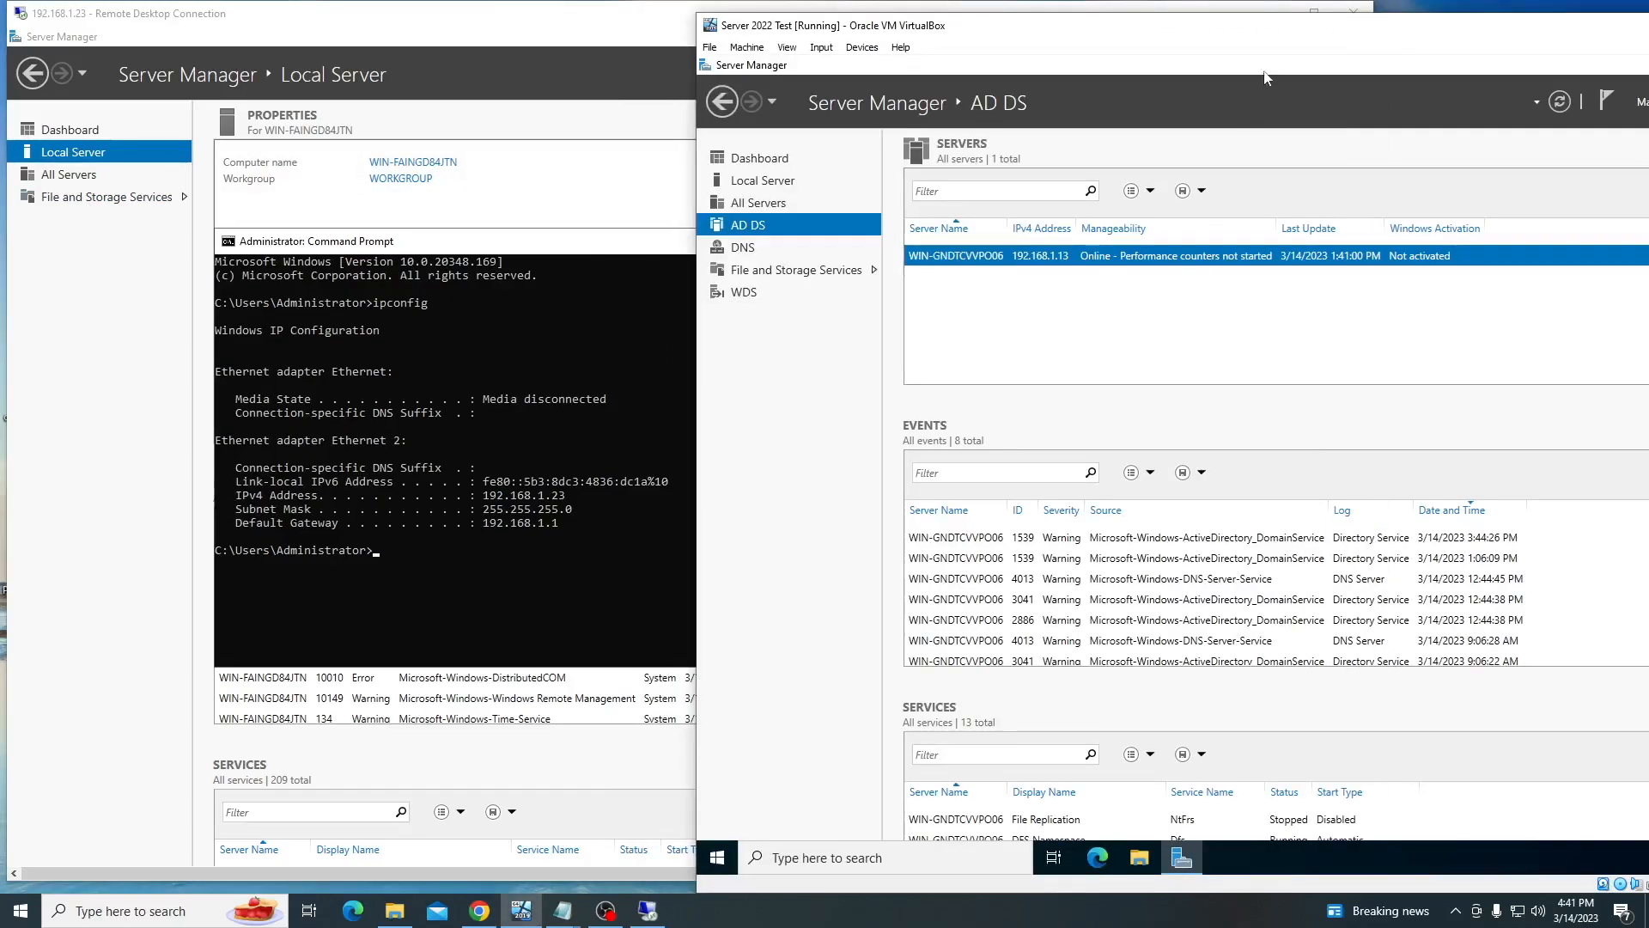
double_click(963, 26)
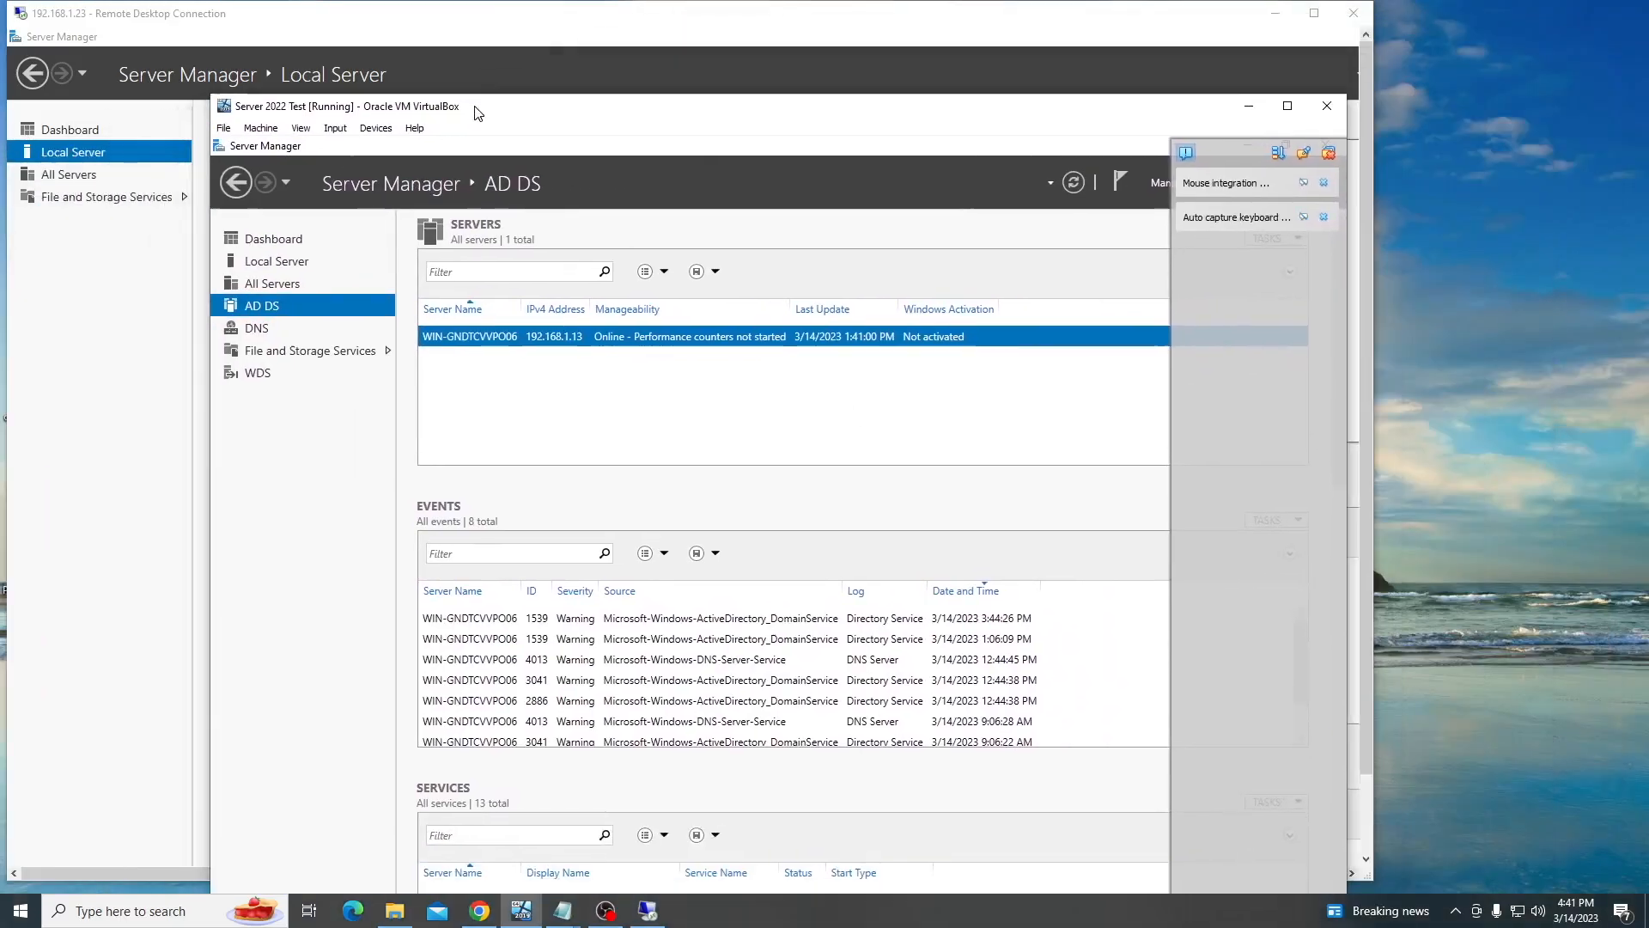
left_click(1044, 70)
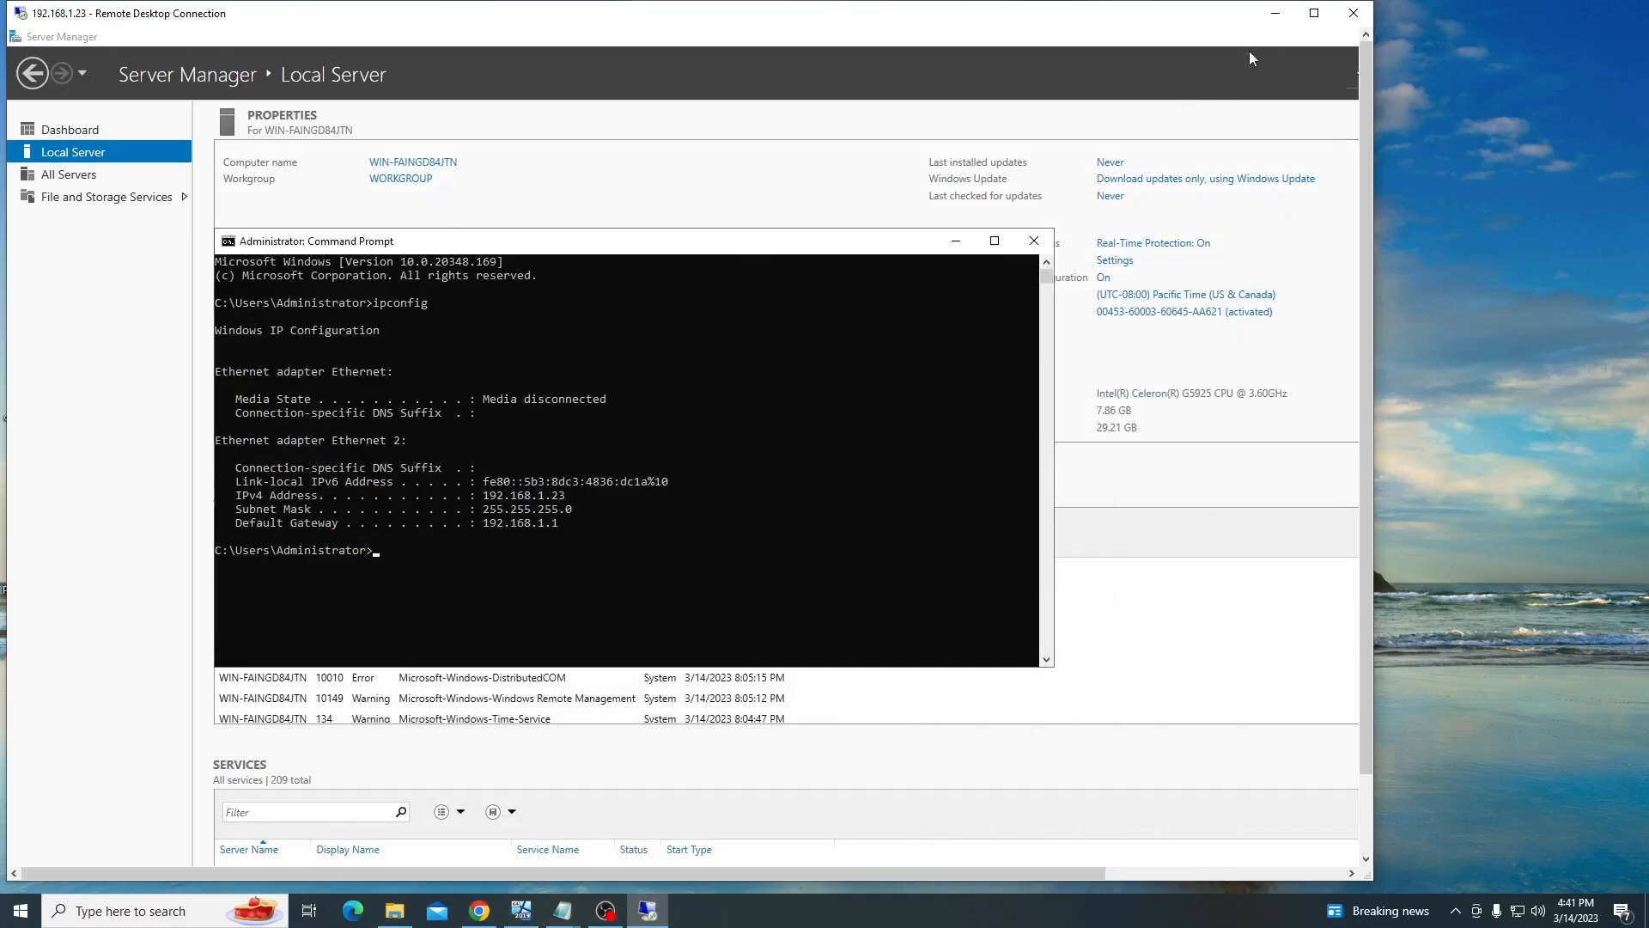
left_click(1314, 13)
left_click(1027, 216)
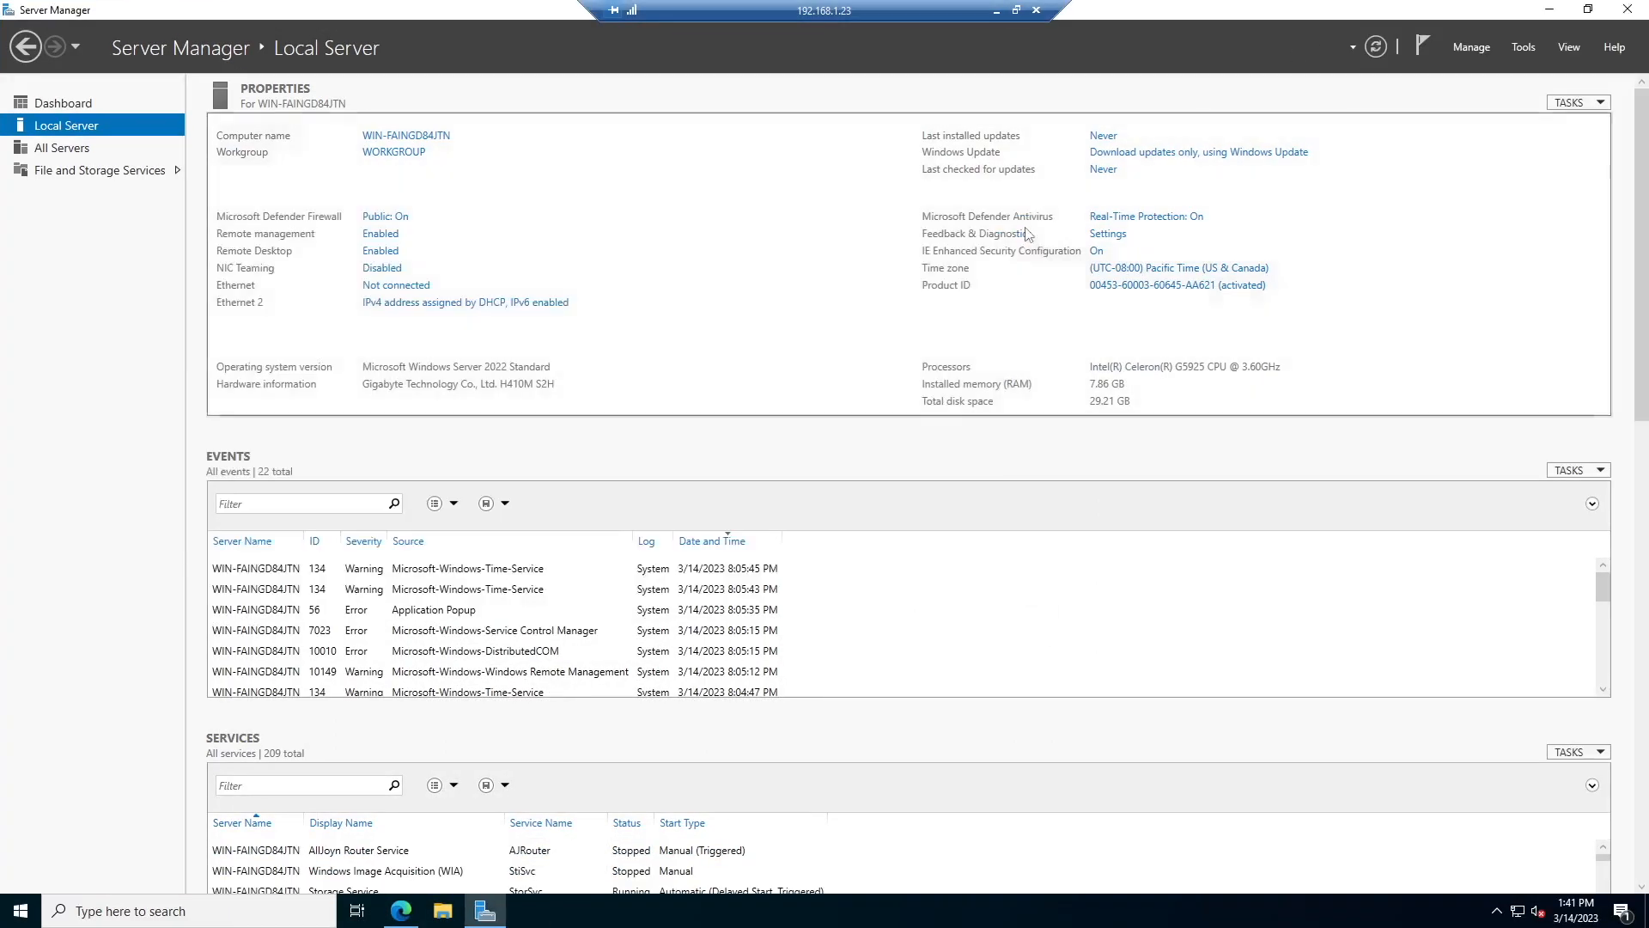
left_click(1550, 10)
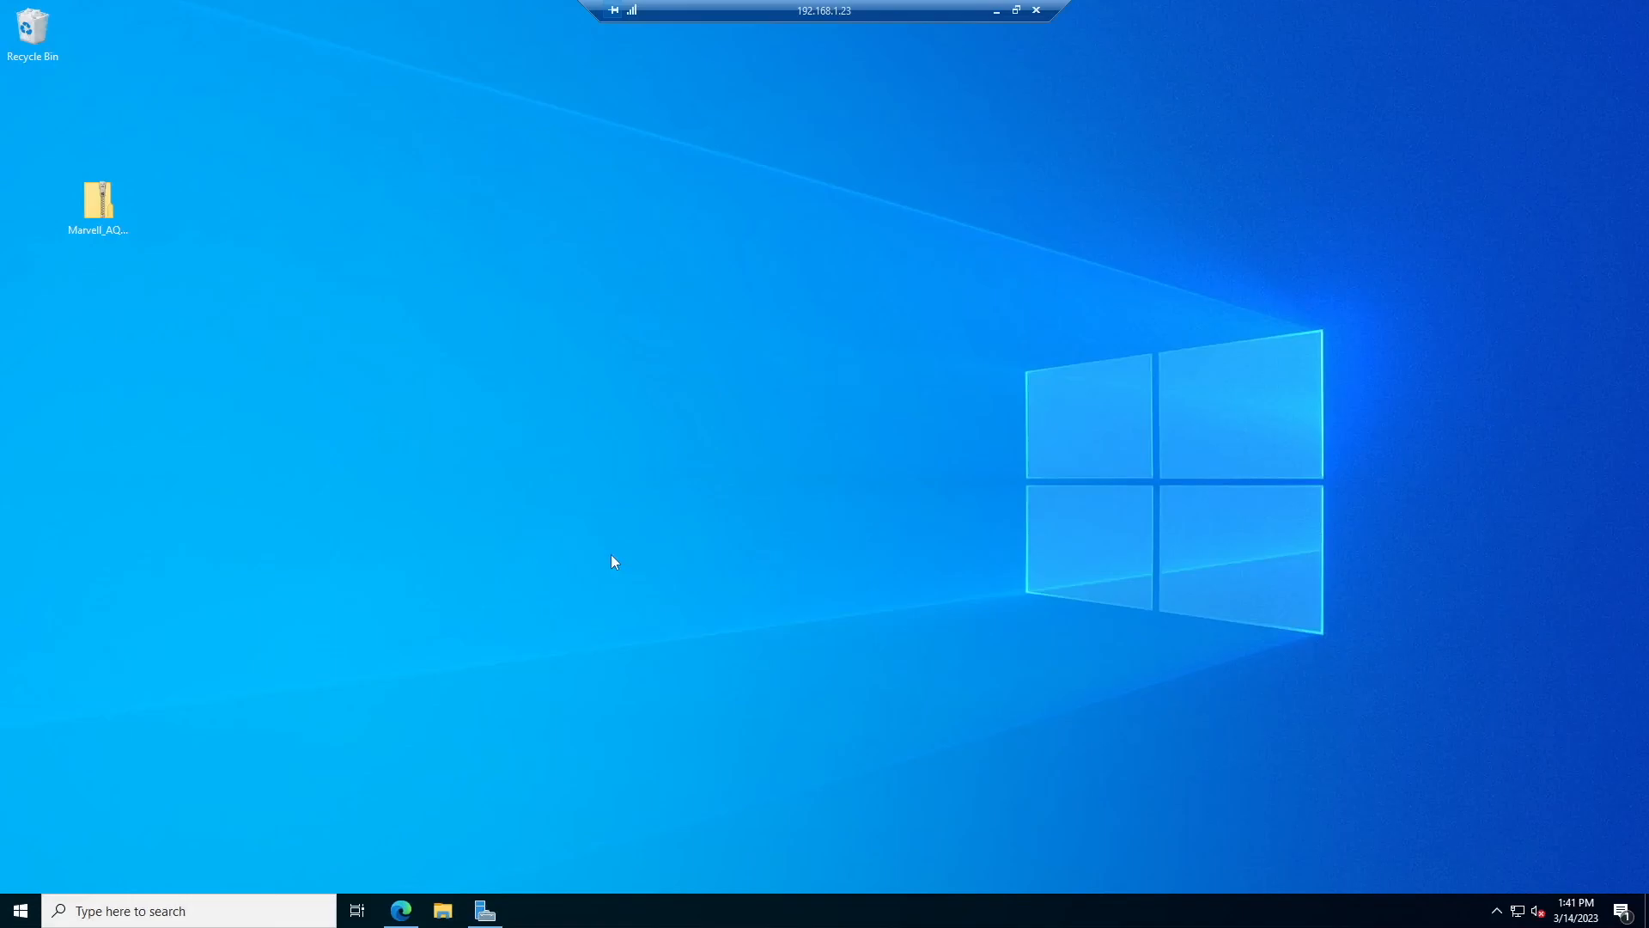
left_click(1015, 10)
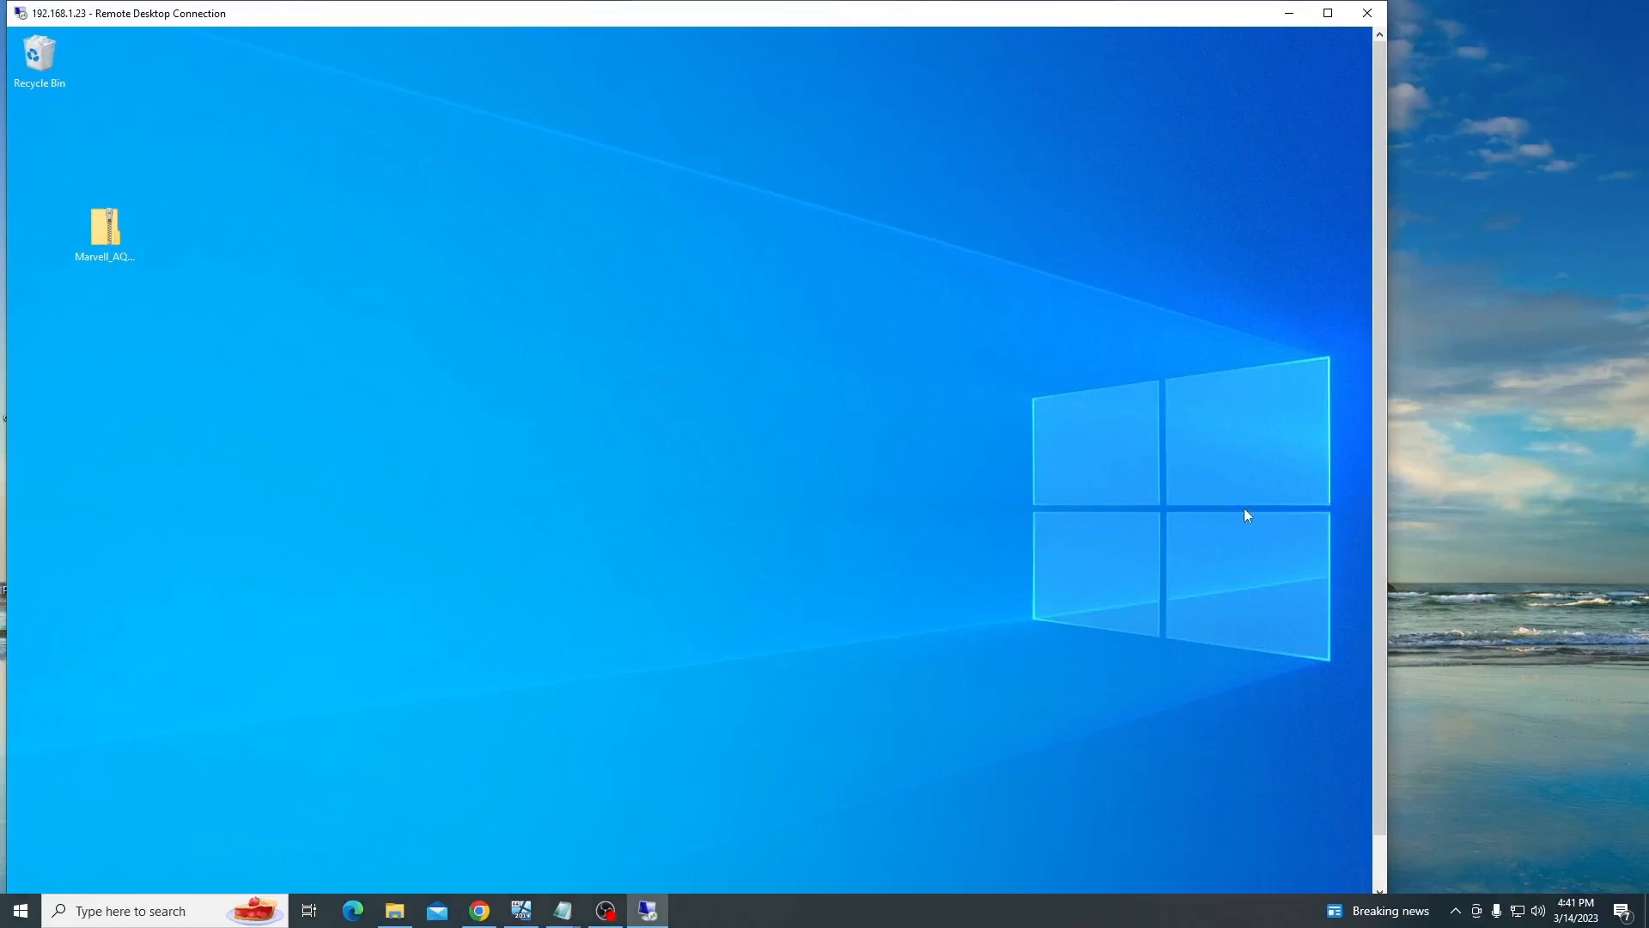
scroll(1374, 504, "down", 2)
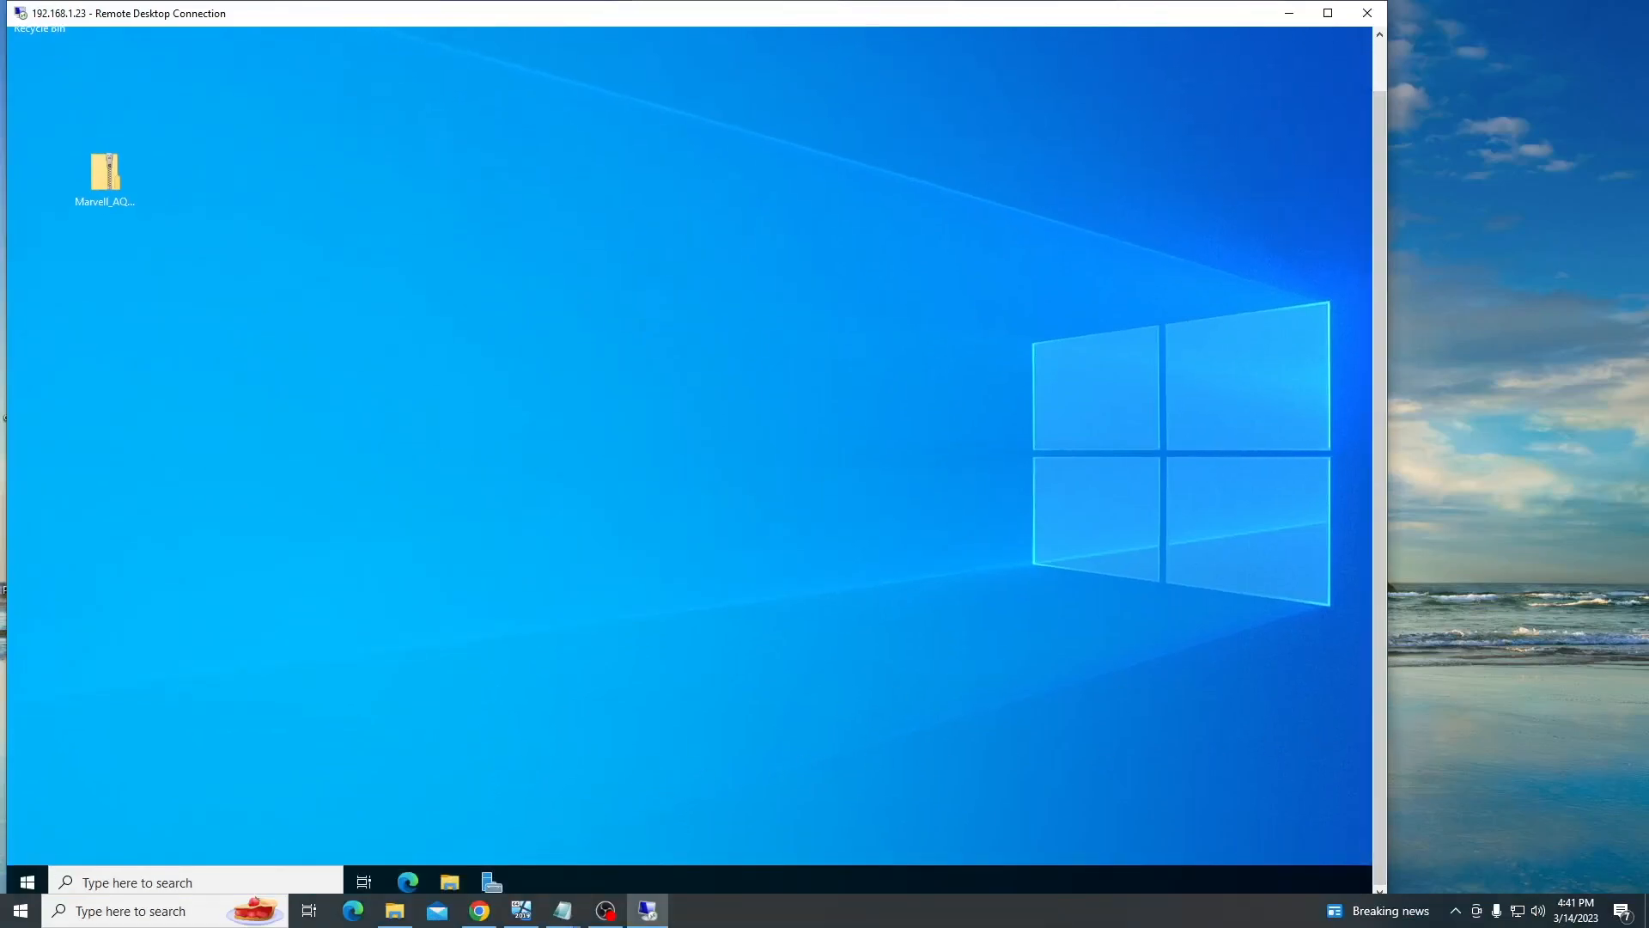